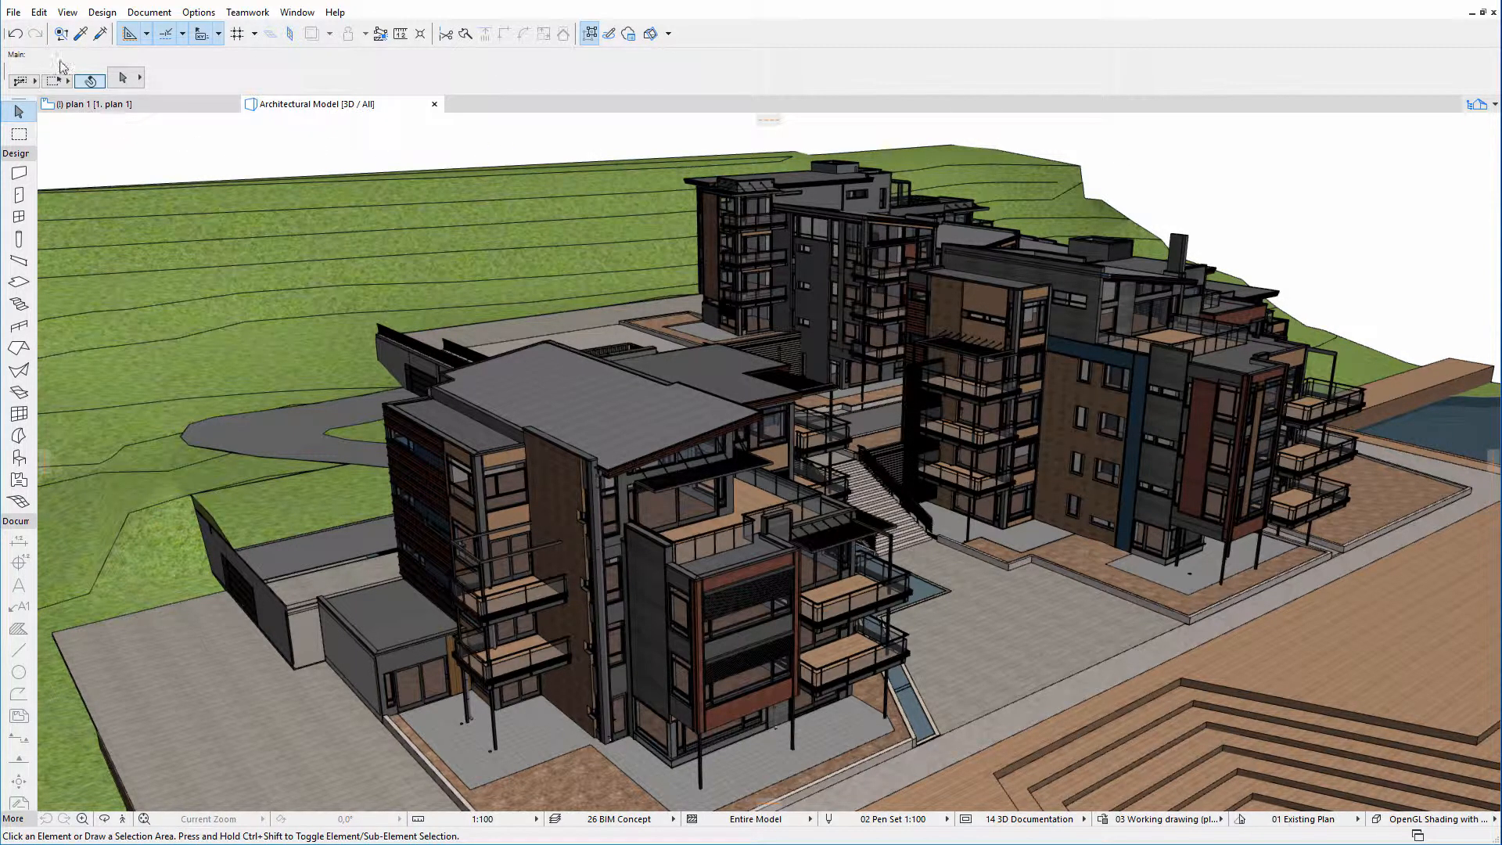
Check the IFC_NJB_CONCRETE.ifc source details in the Hotlink Module Manager and close it without changes.
left_click(13, 11)
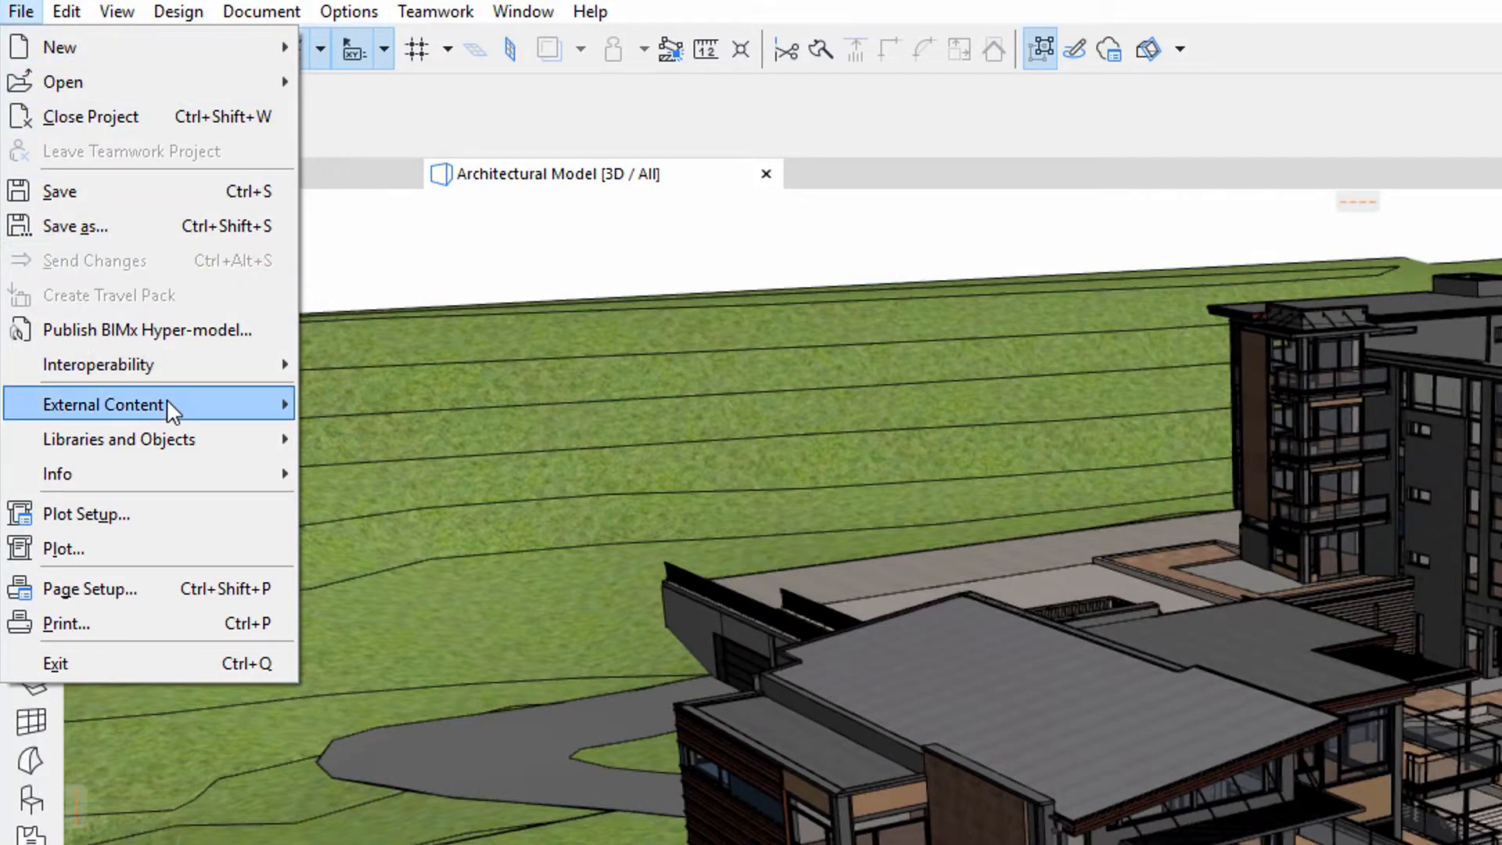
mouse_move(97, 227)
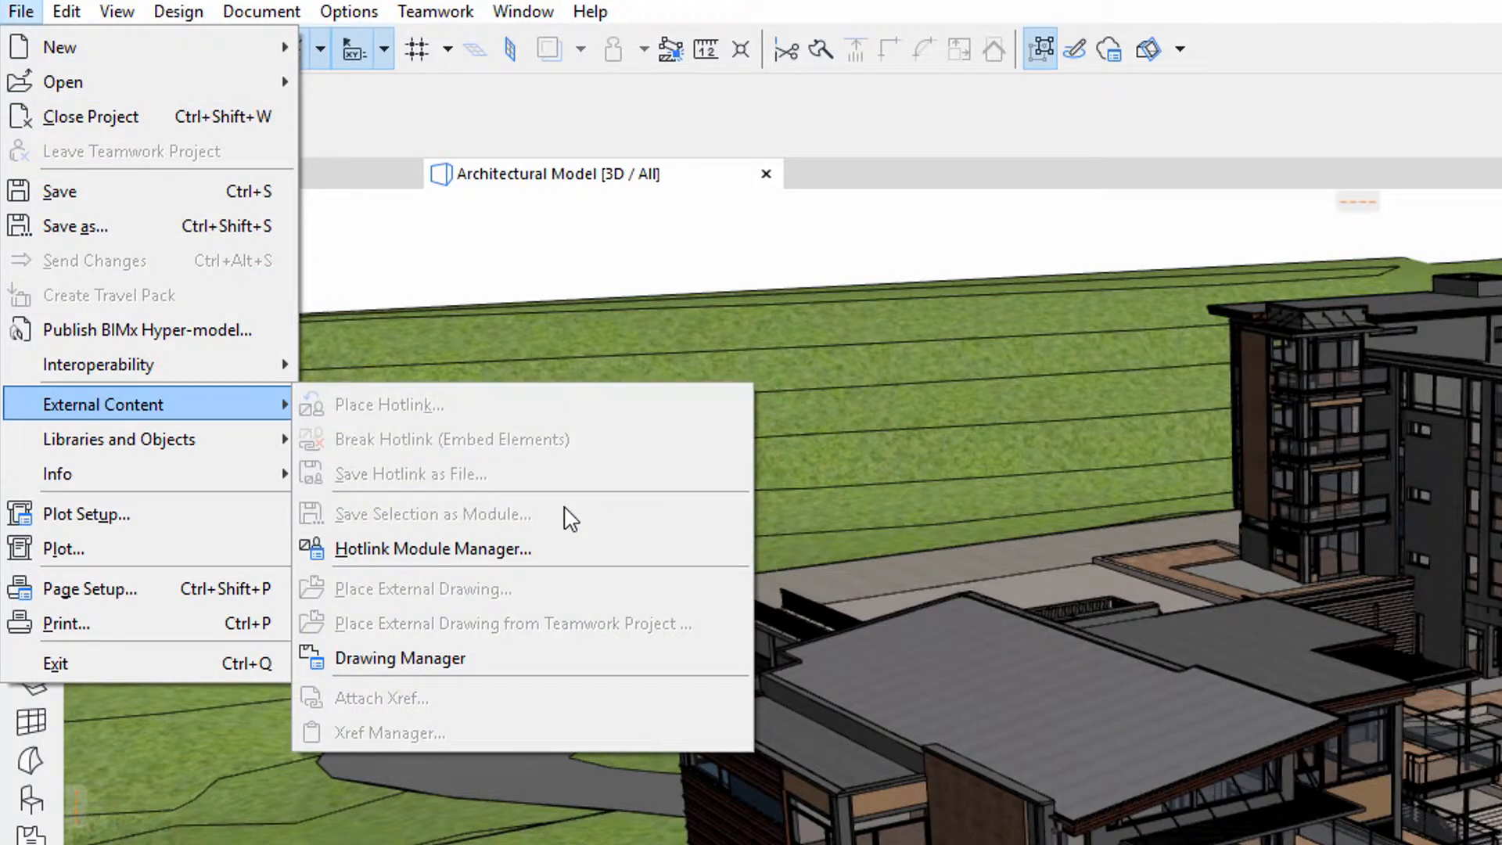
left_click(571, 547)
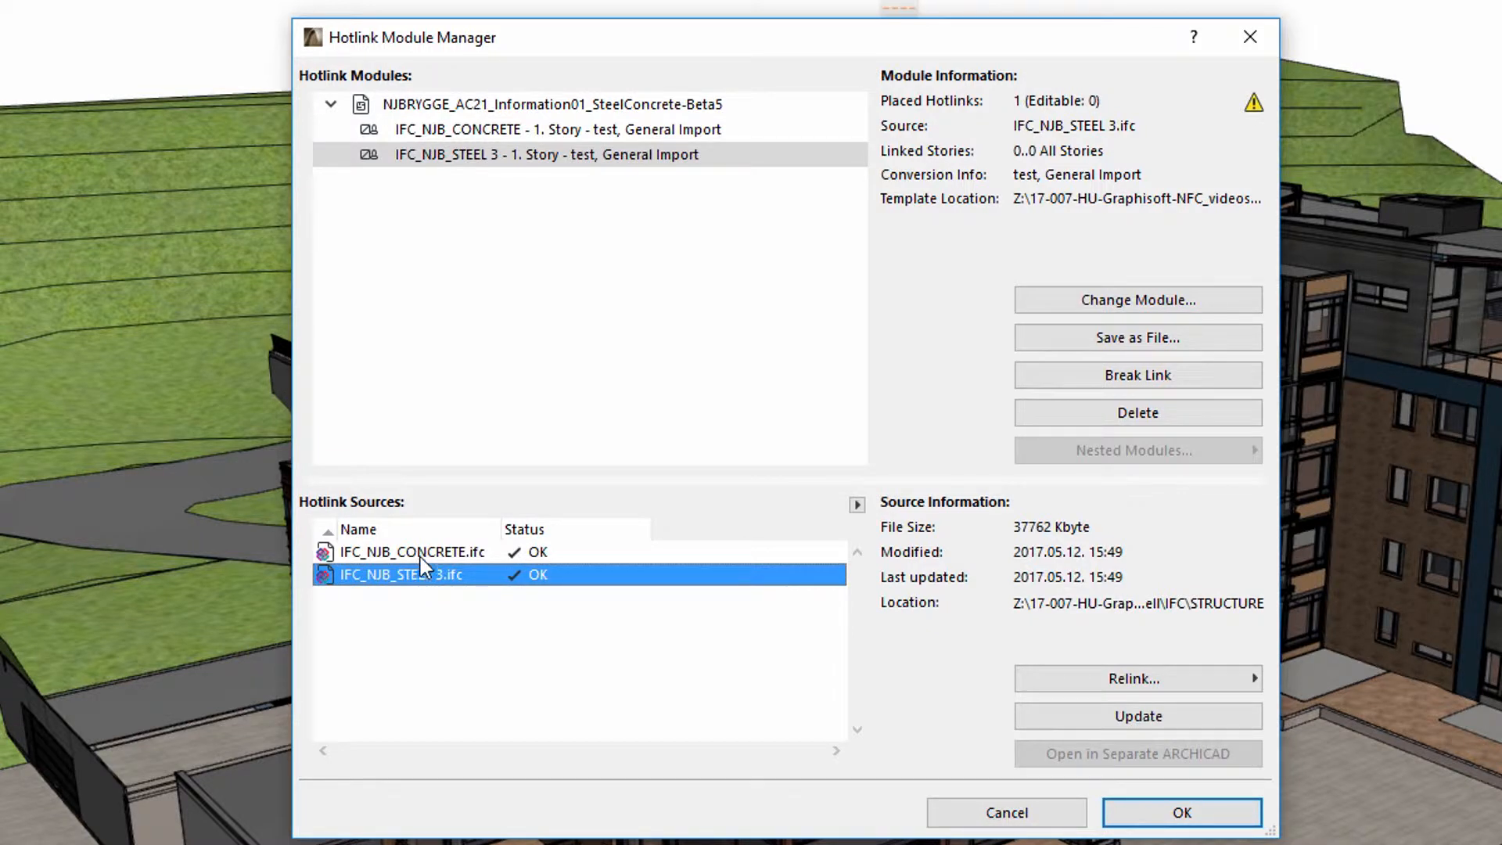
left_click(423, 554)
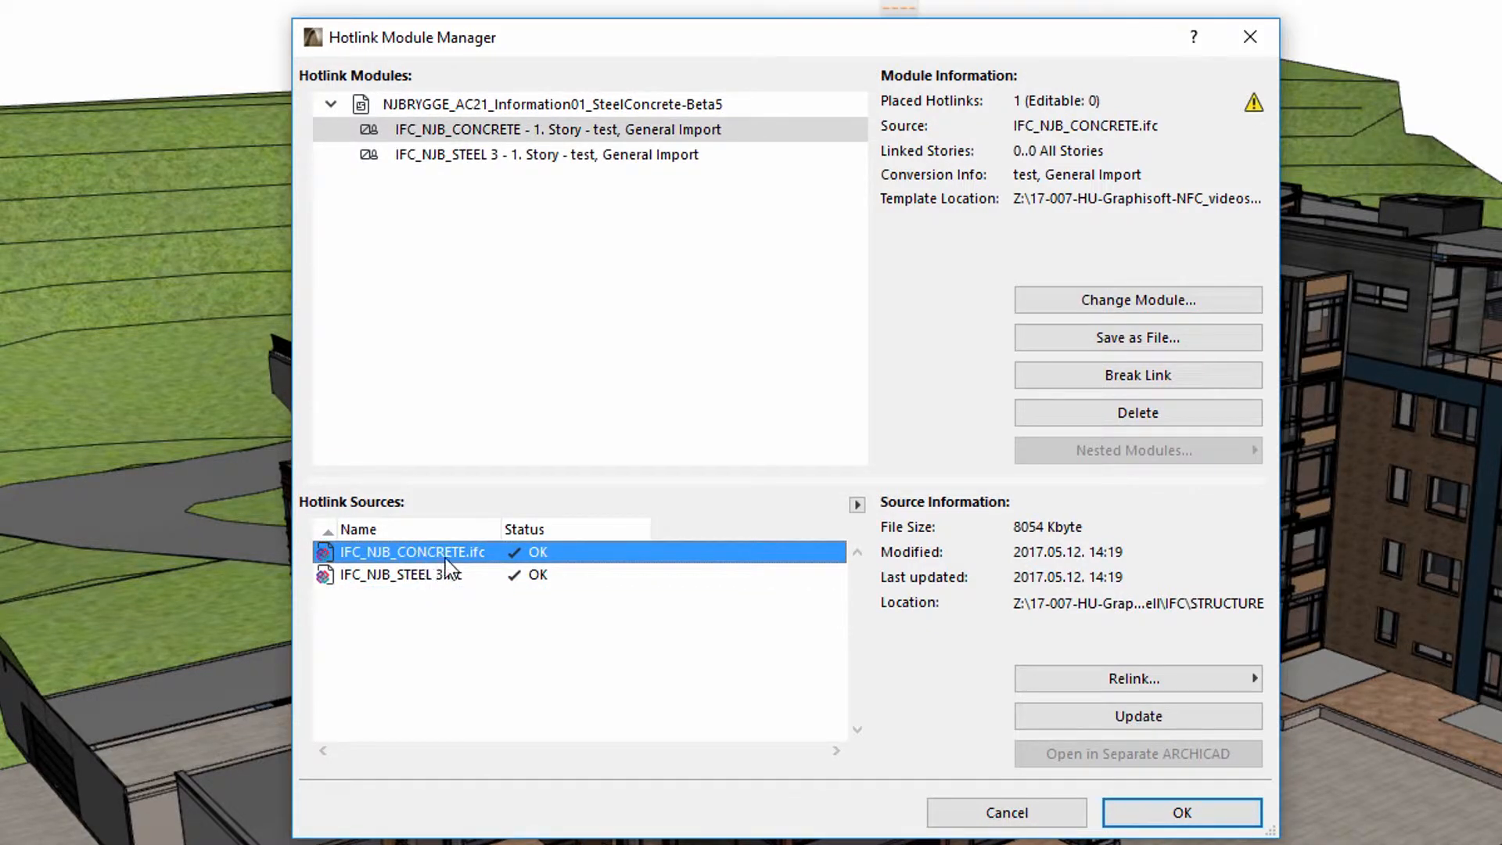
left_click(1065, 813)
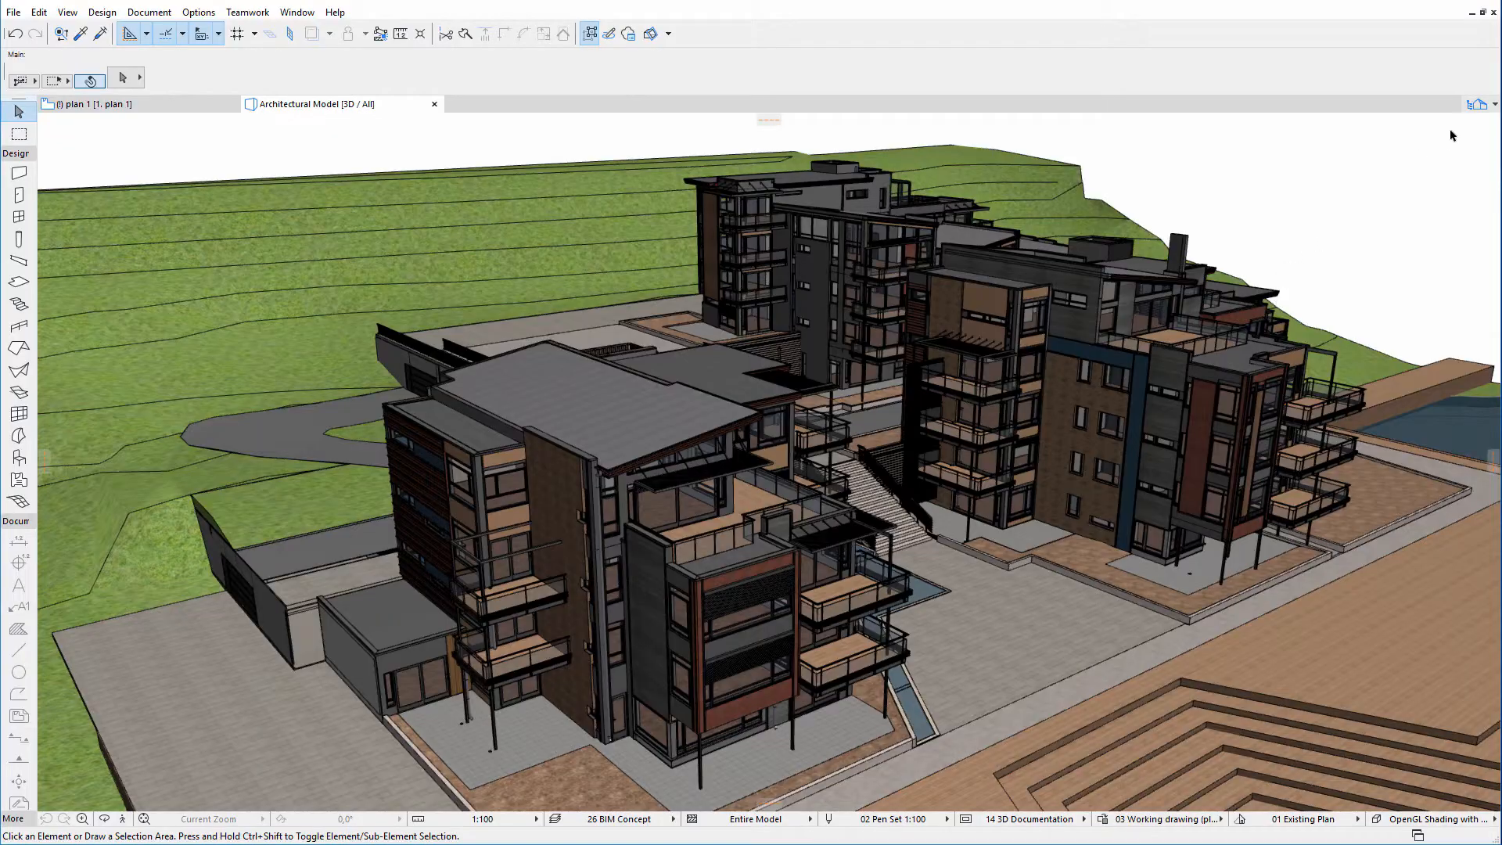
Open the Steel+Concrete hotlink view, followed by the B1 Steel+Concrete view.
left_click(1474, 105)
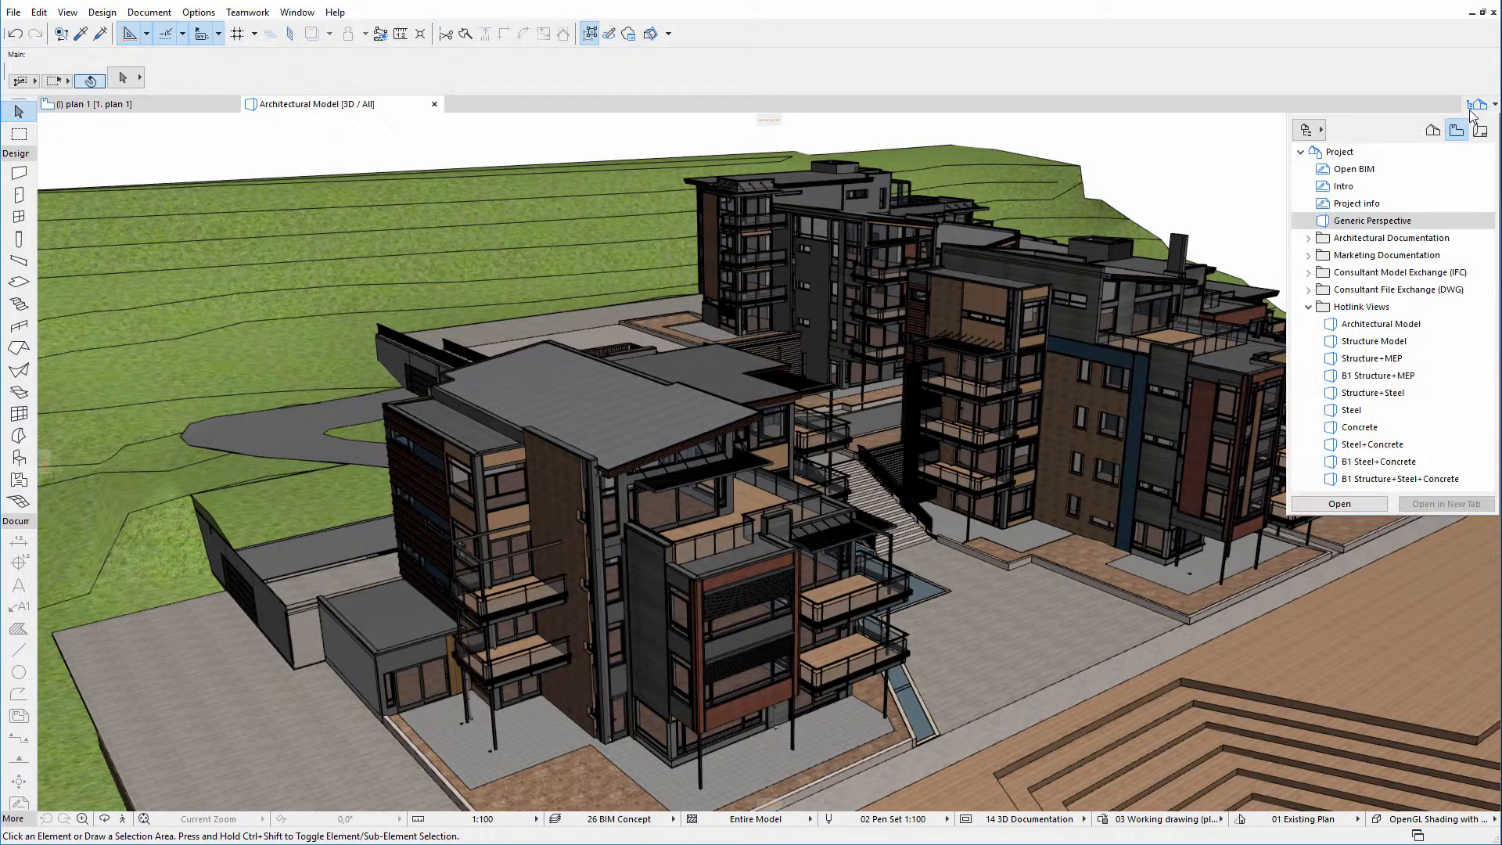
double_click(1406, 444)
left_click(1468, 108)
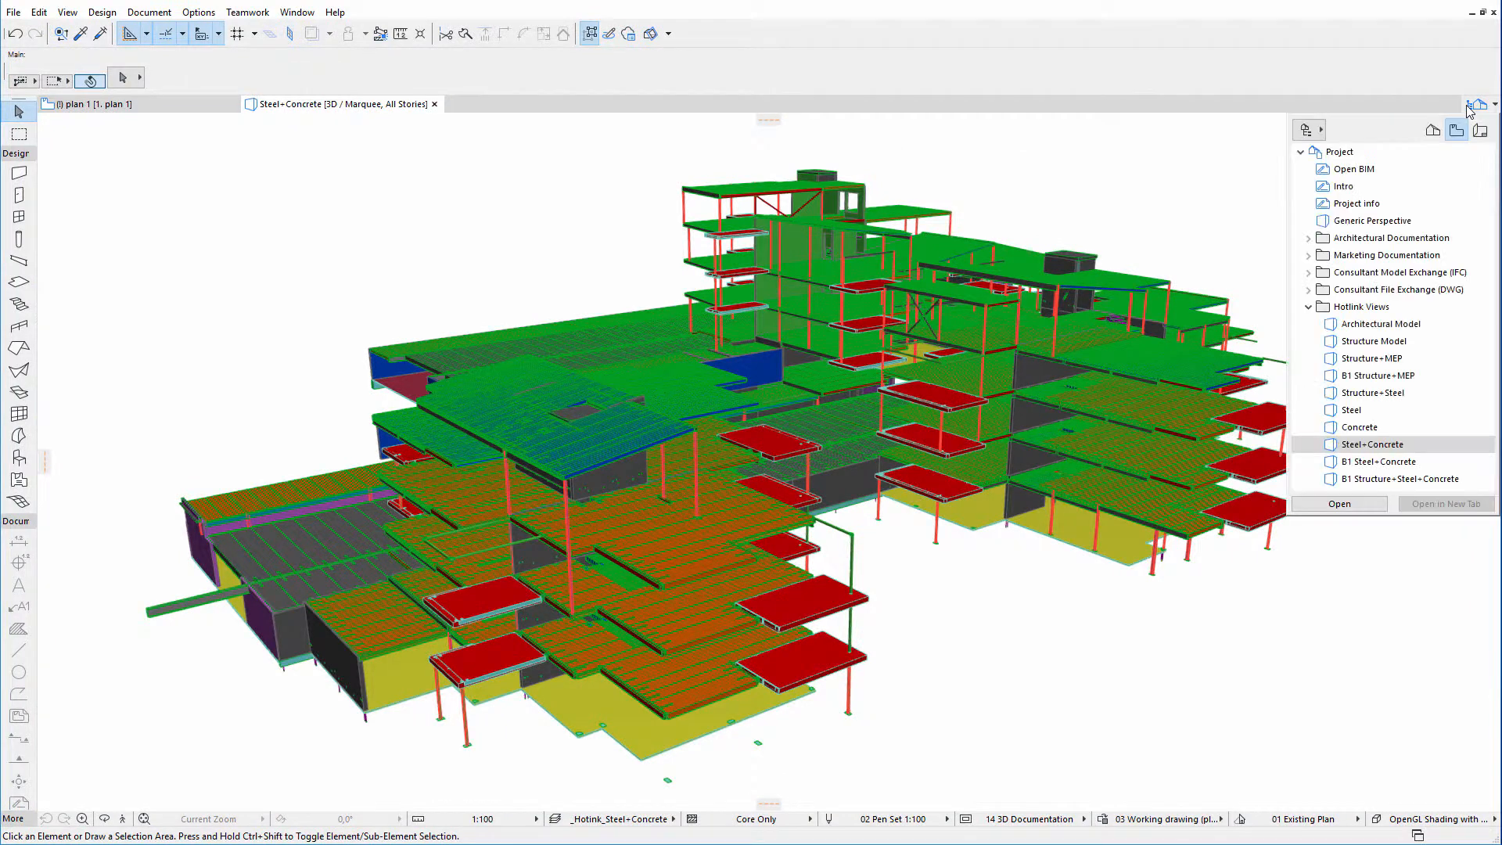
left_click(1382, 463)
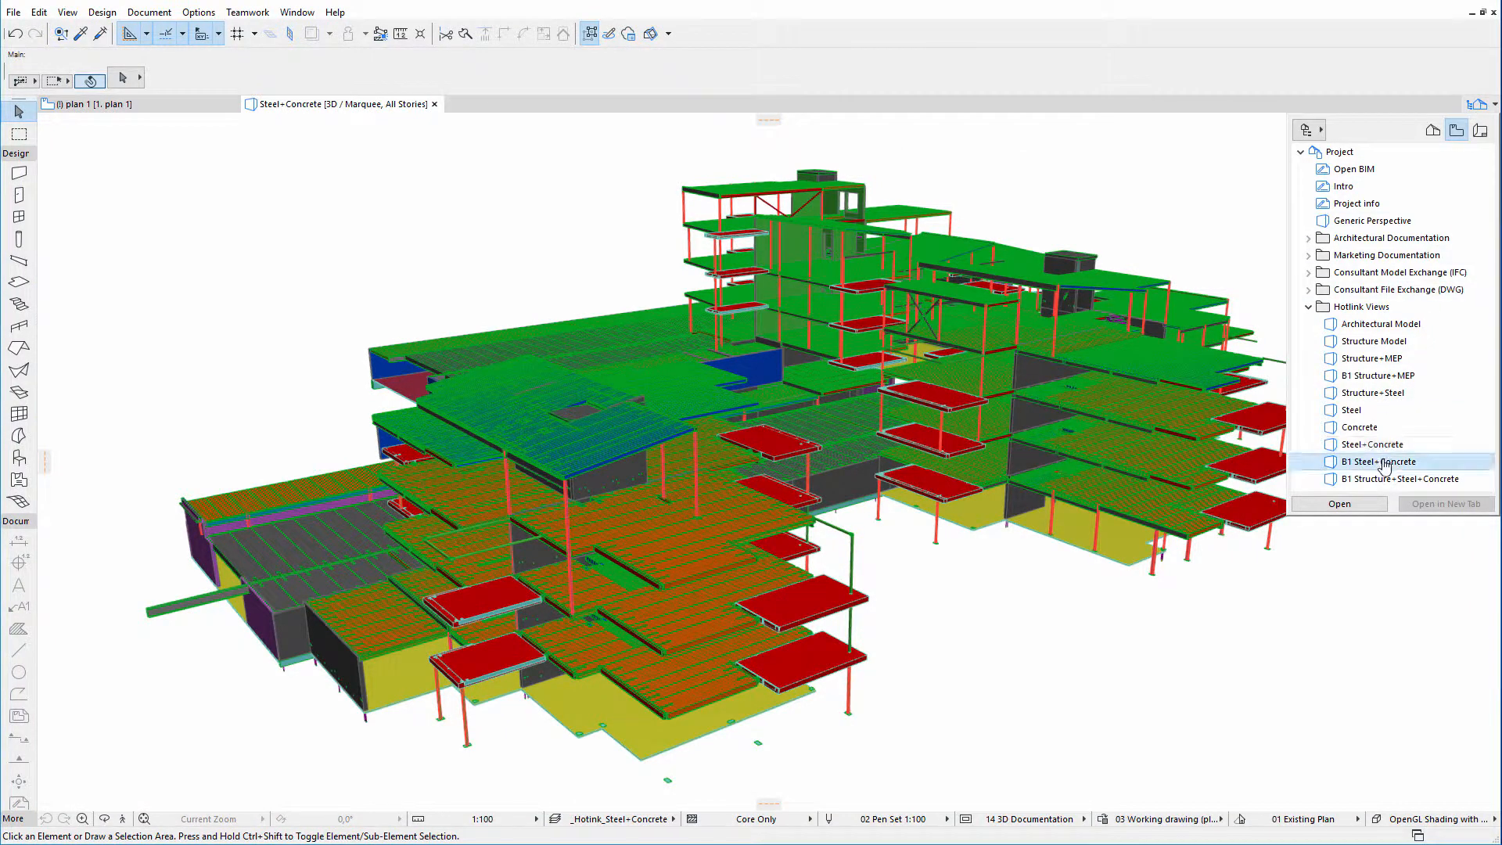
double_click(1383, 463)
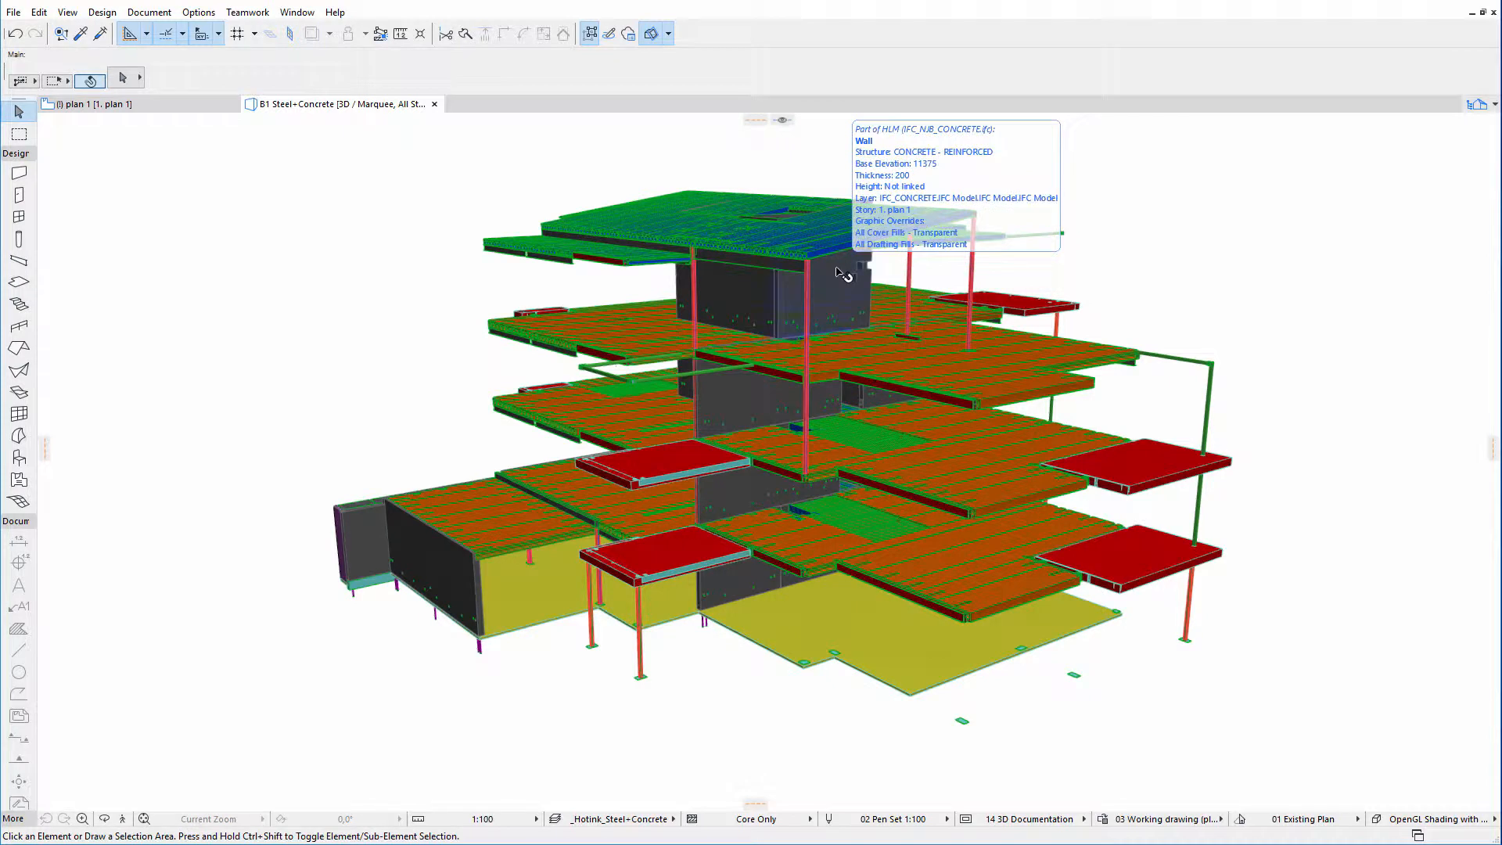
Select the steel element and the upper core's concrete wall in turn to examine their basic element information.
left_click(700, 318)
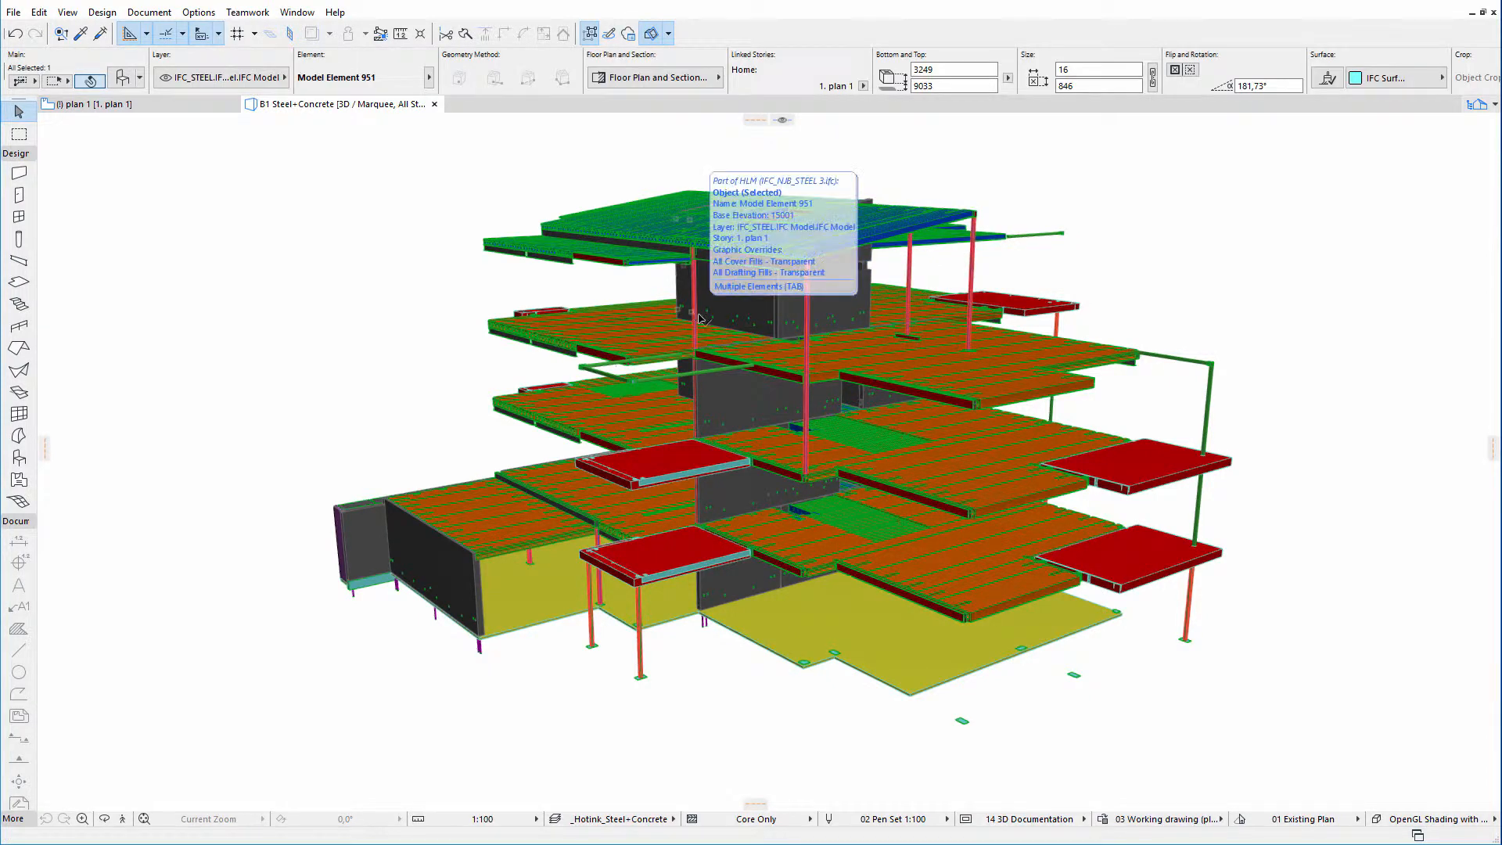
key("Escape")
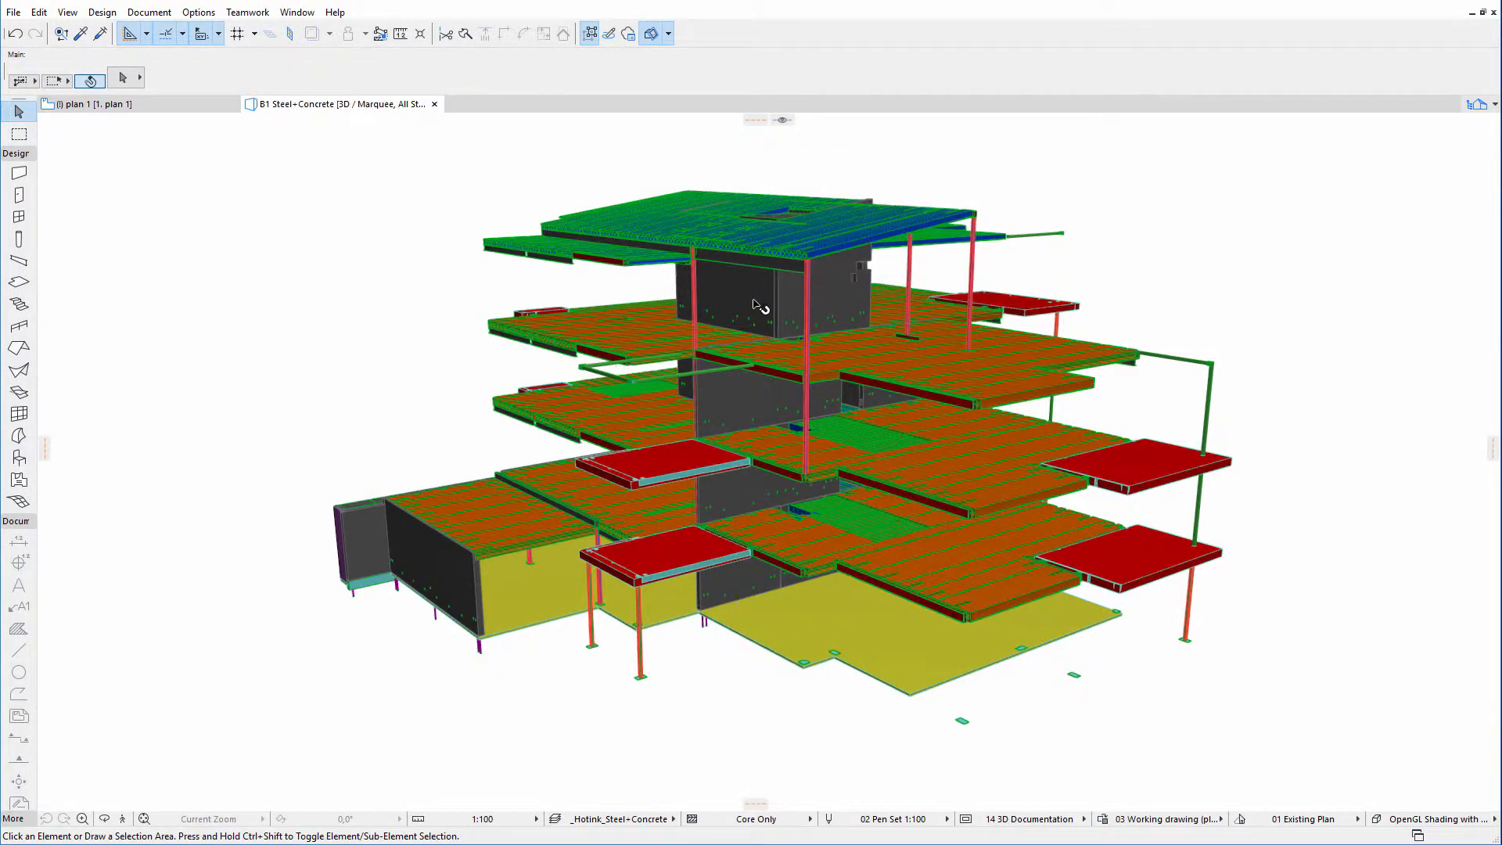
left_click(756, 306)
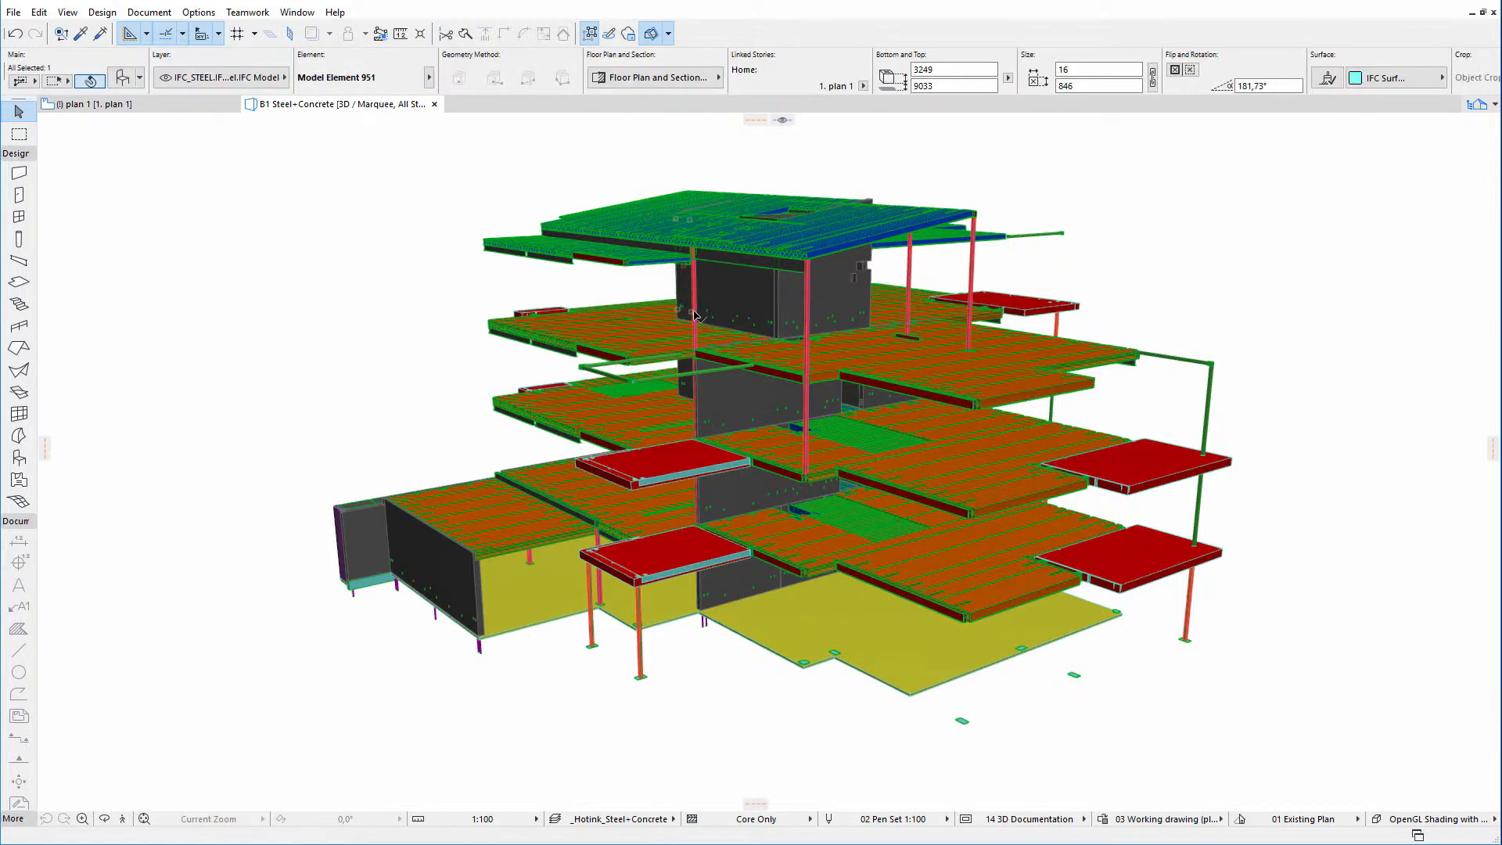
key("Escape")
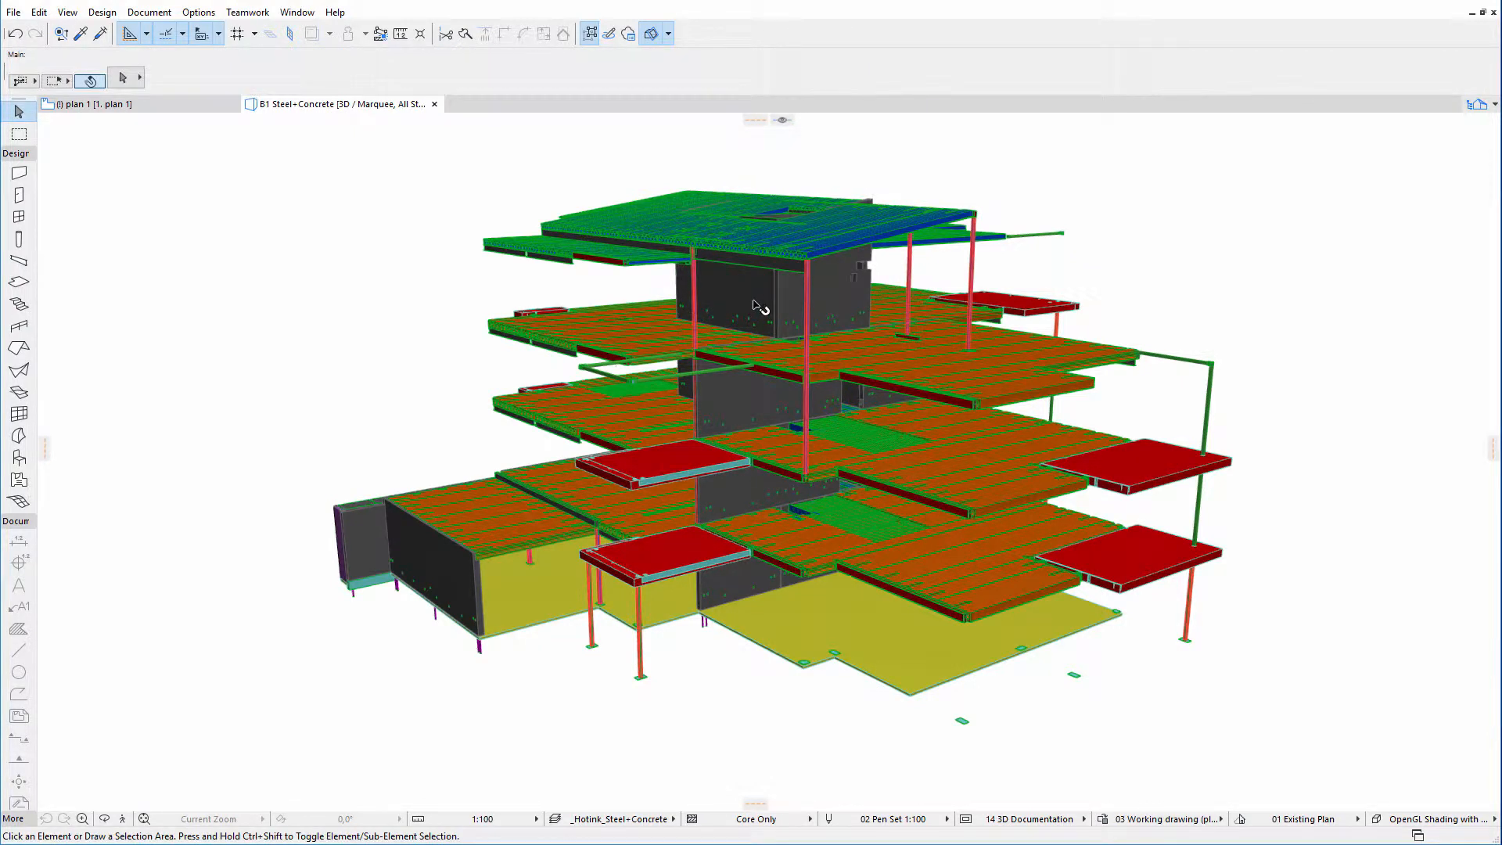
Examine the building material and classification in the settings of the upper core's concrete wall.
left_click(755, 306)
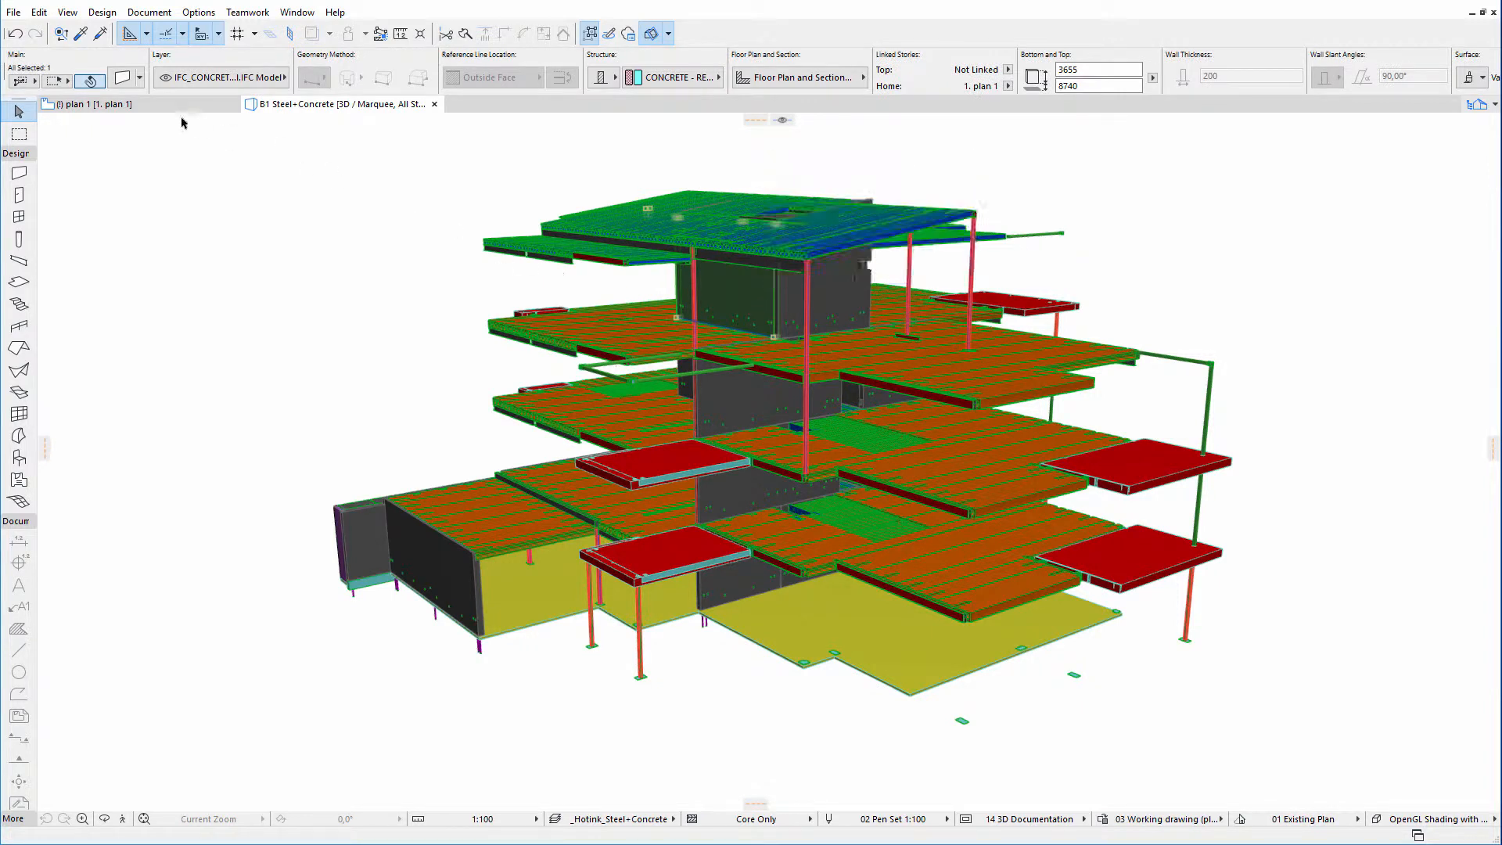
left_click(115, 81)
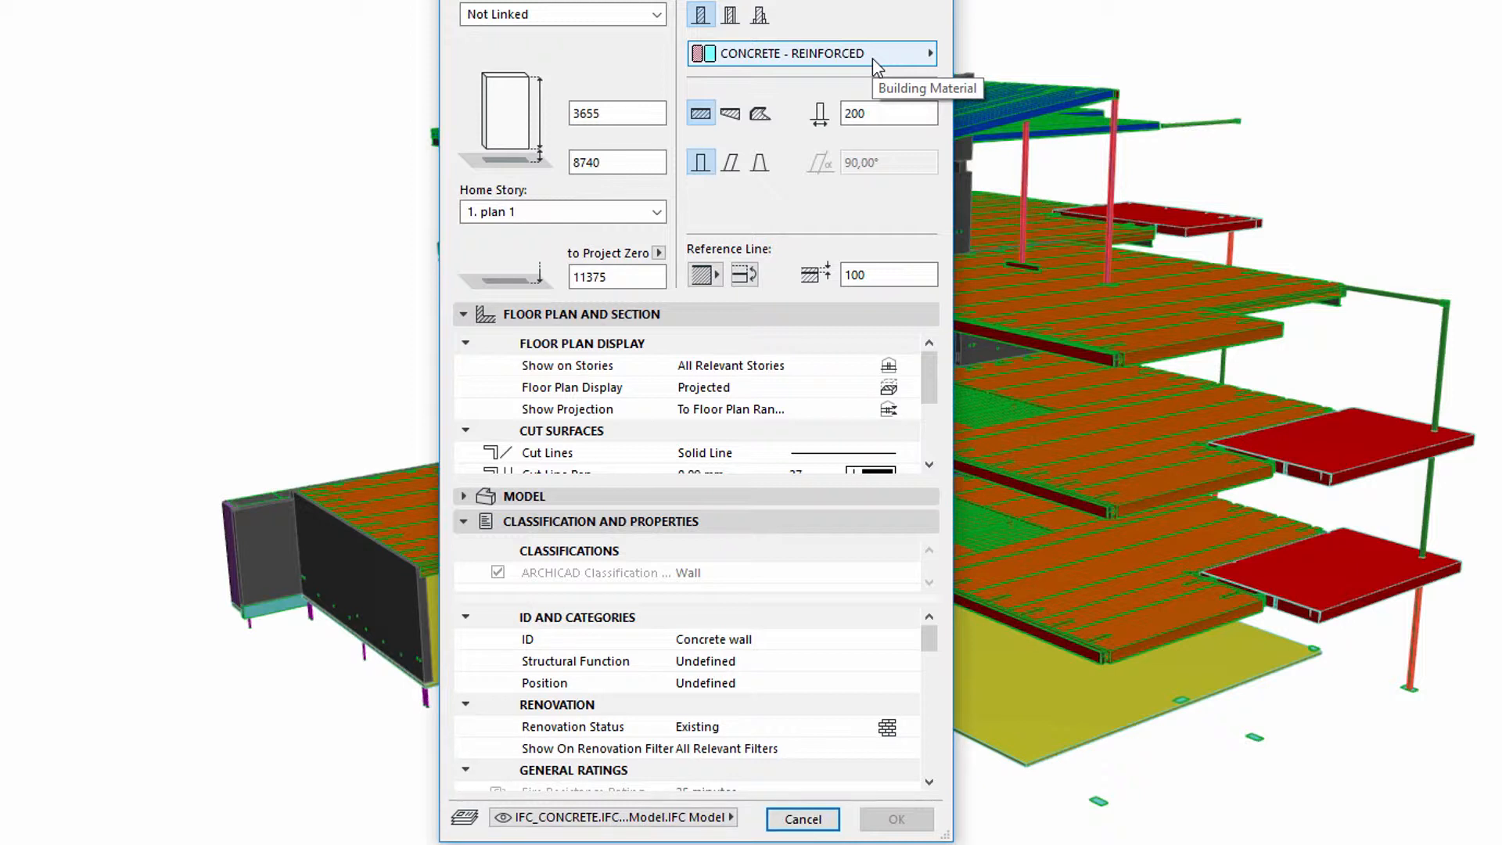
key("Escape")
Examine the classification and properties of the steel column beneath the roof in its settings.
left_click(1025, 164)
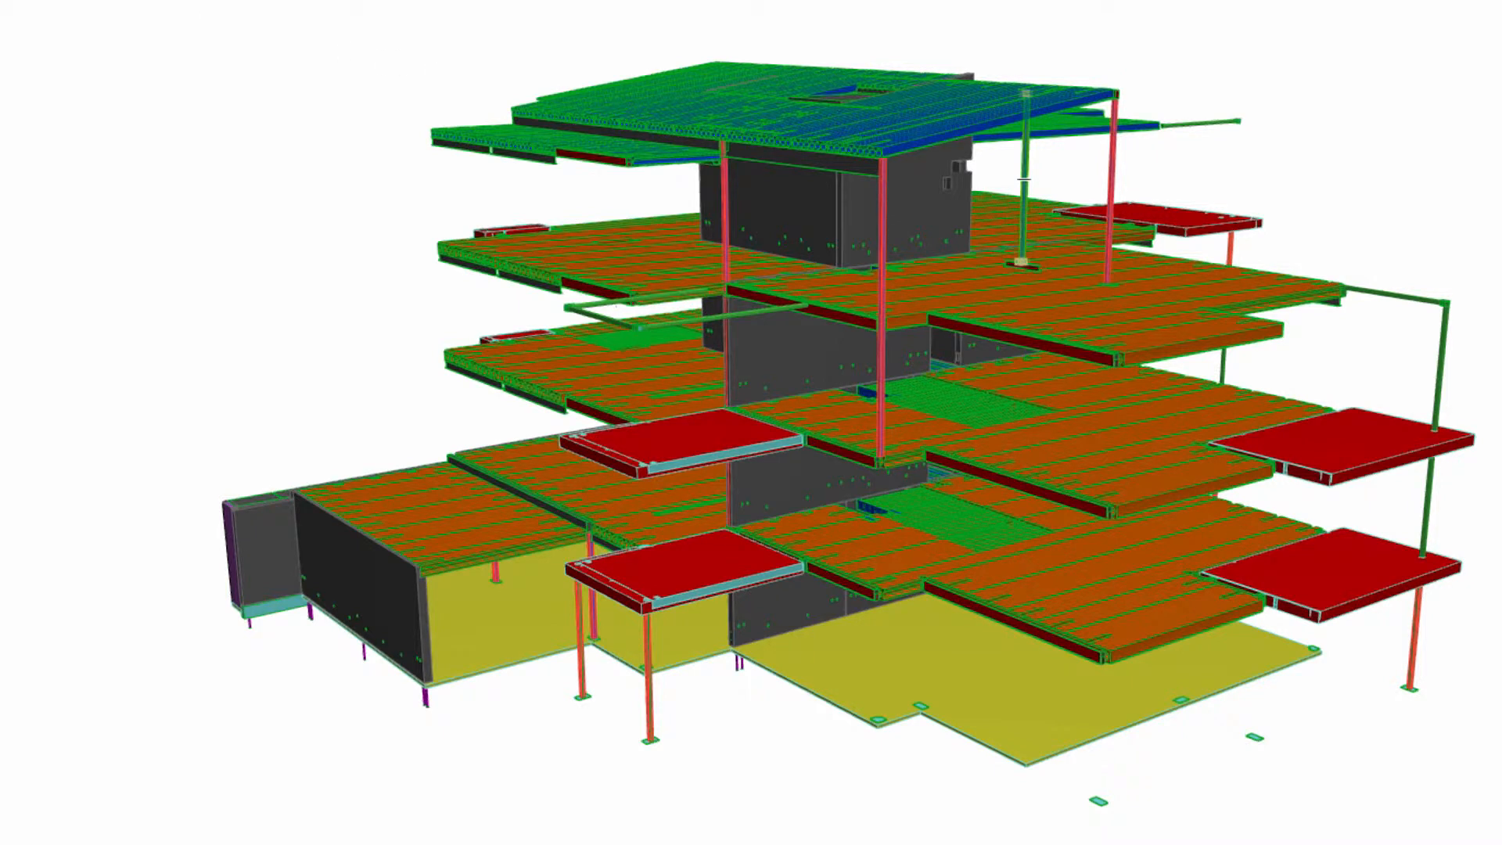
key("ctrl+t")
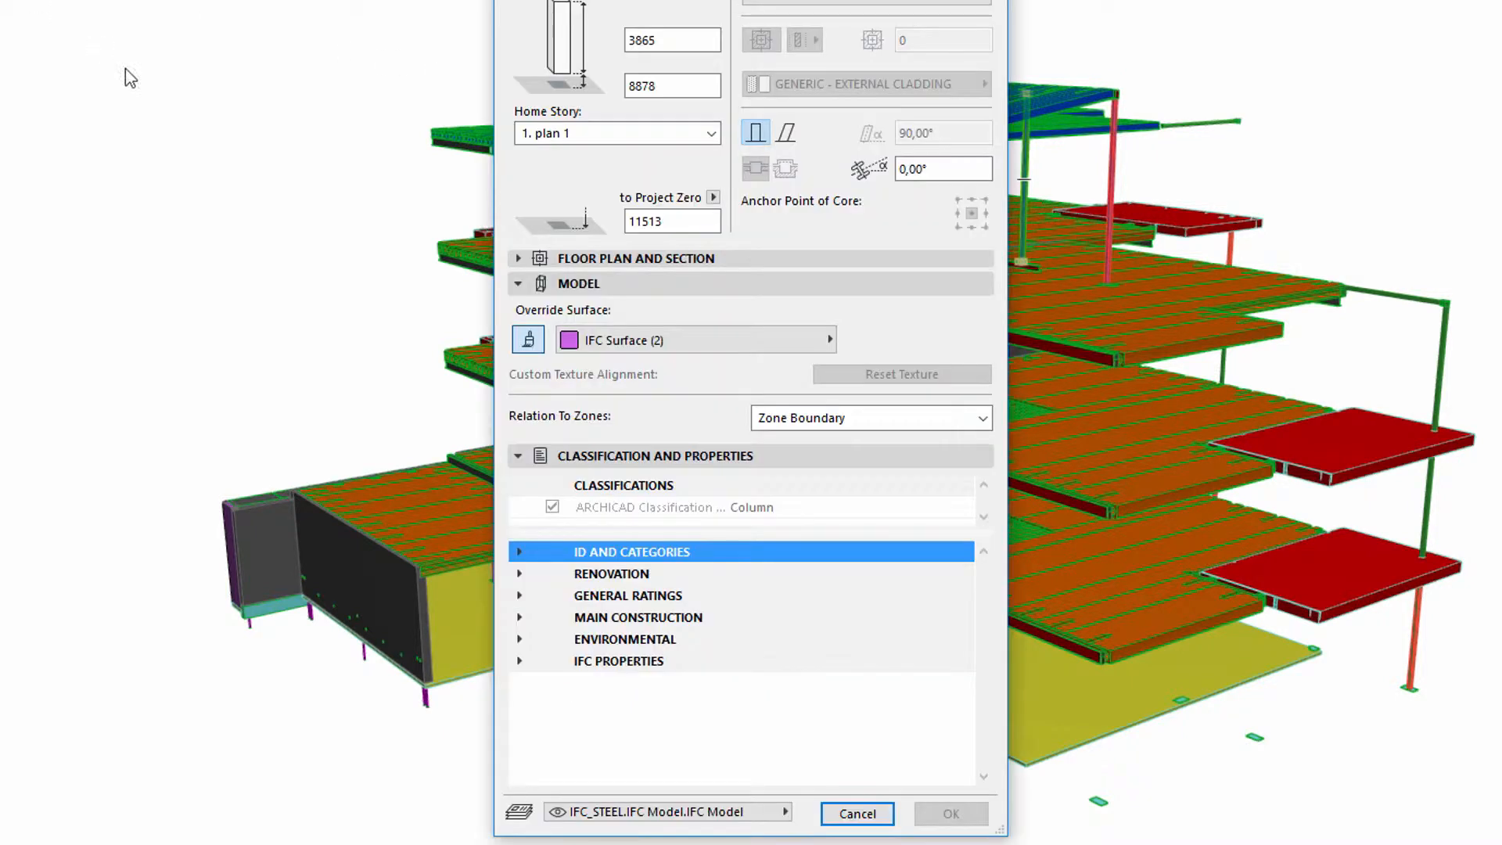
left_click(856, 814)
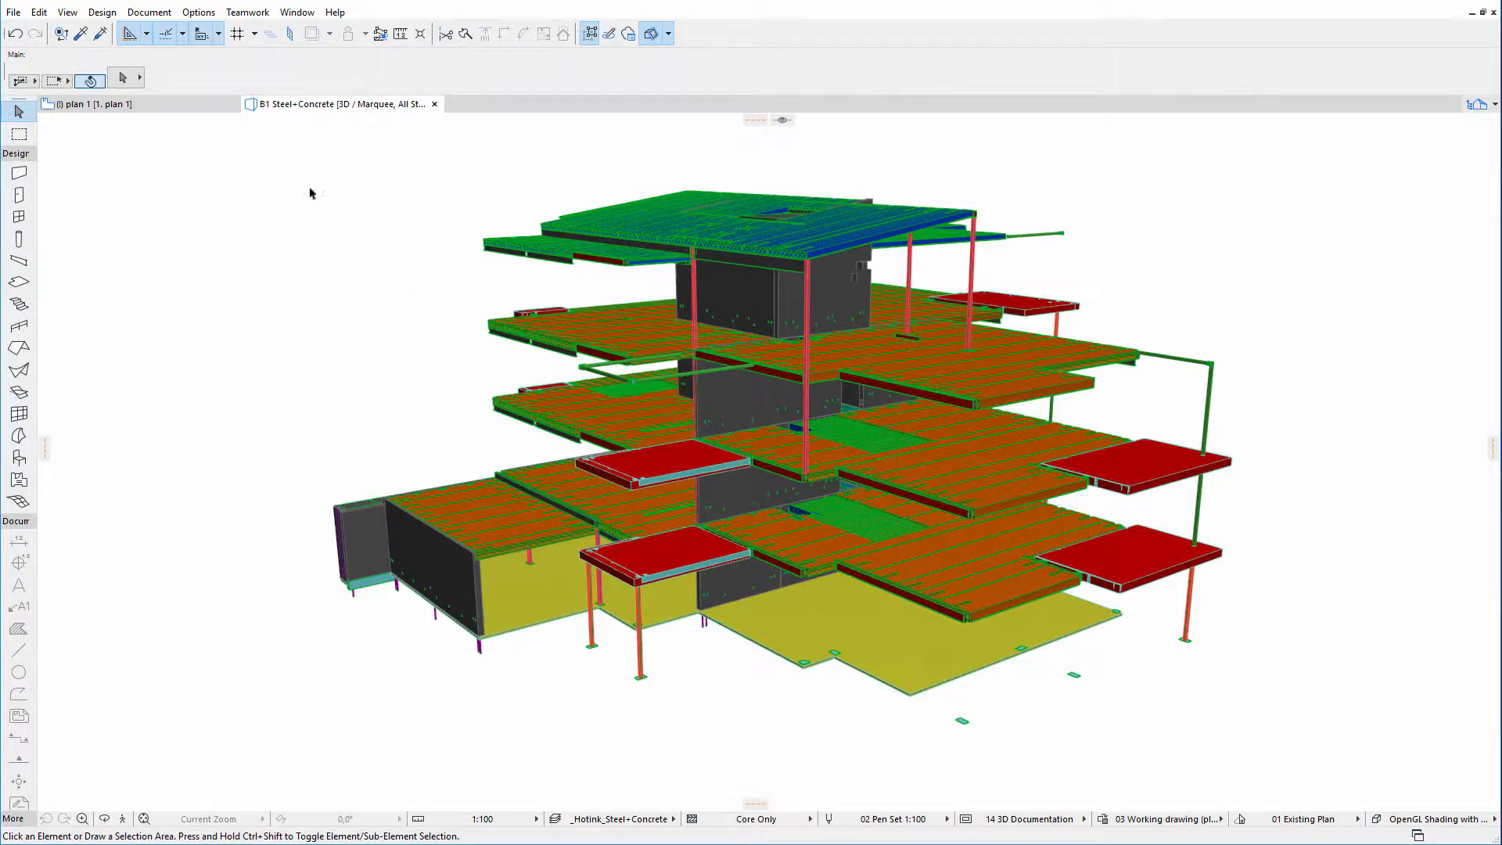
Start Collision Detection and add the ARCHICAD Classification - 21 criterion to Group 1.
left_click(115, 15)
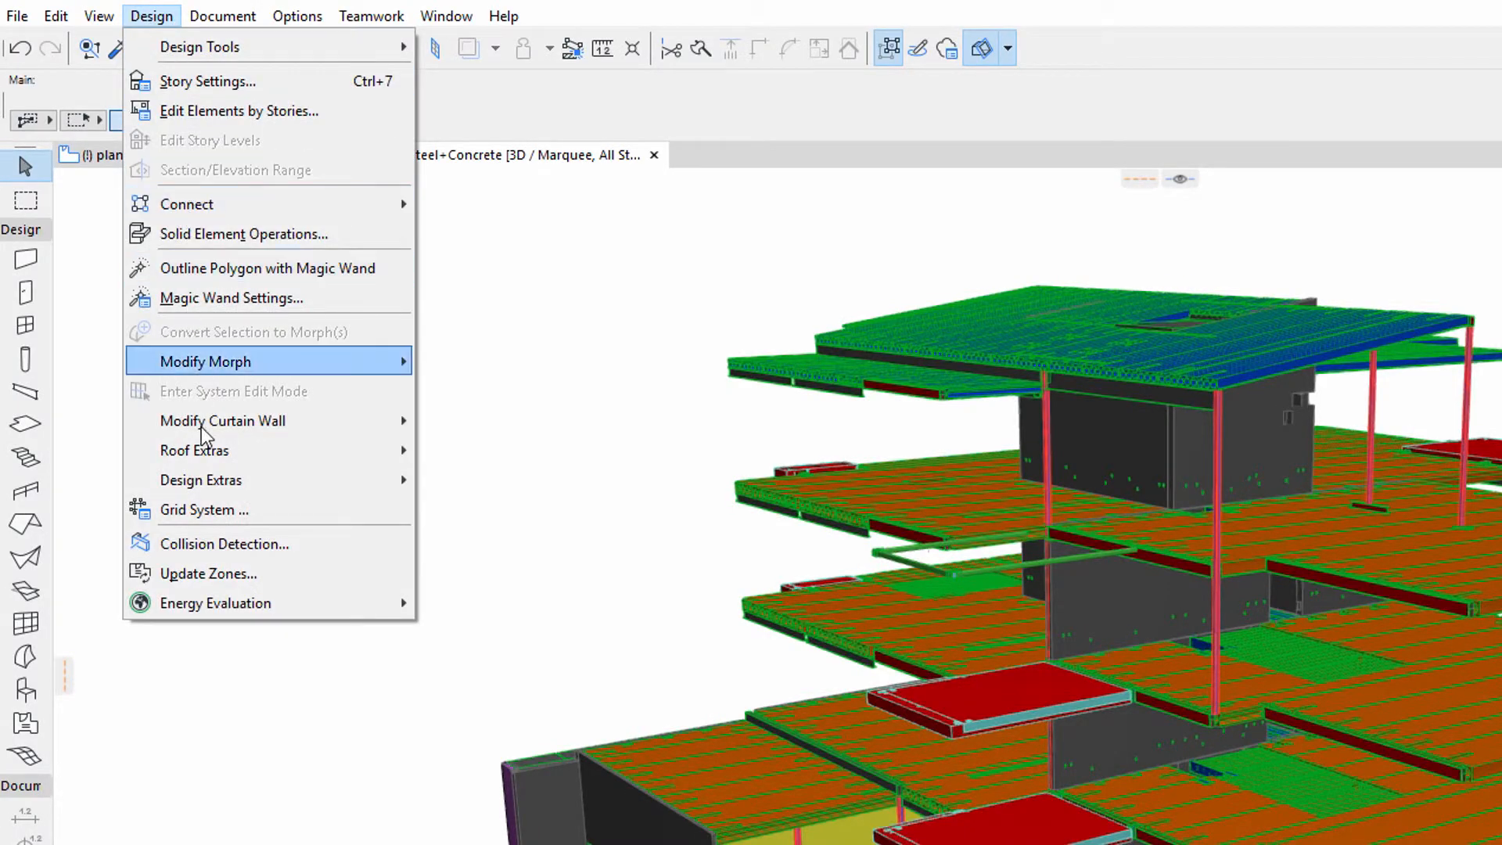
left_click(269, 543)
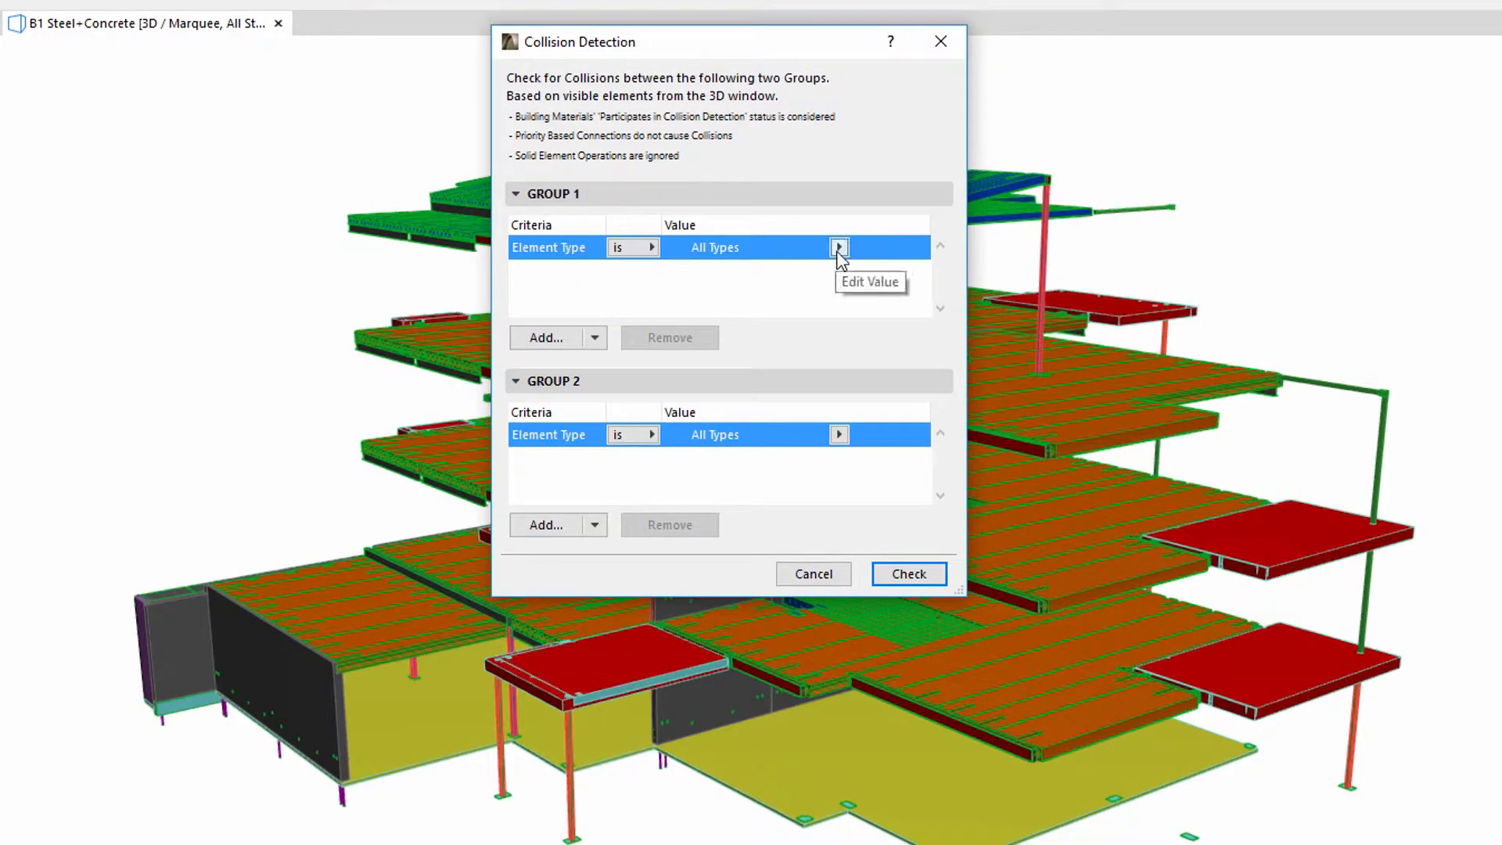
left_click(572, 344)
left_click(329, 484)
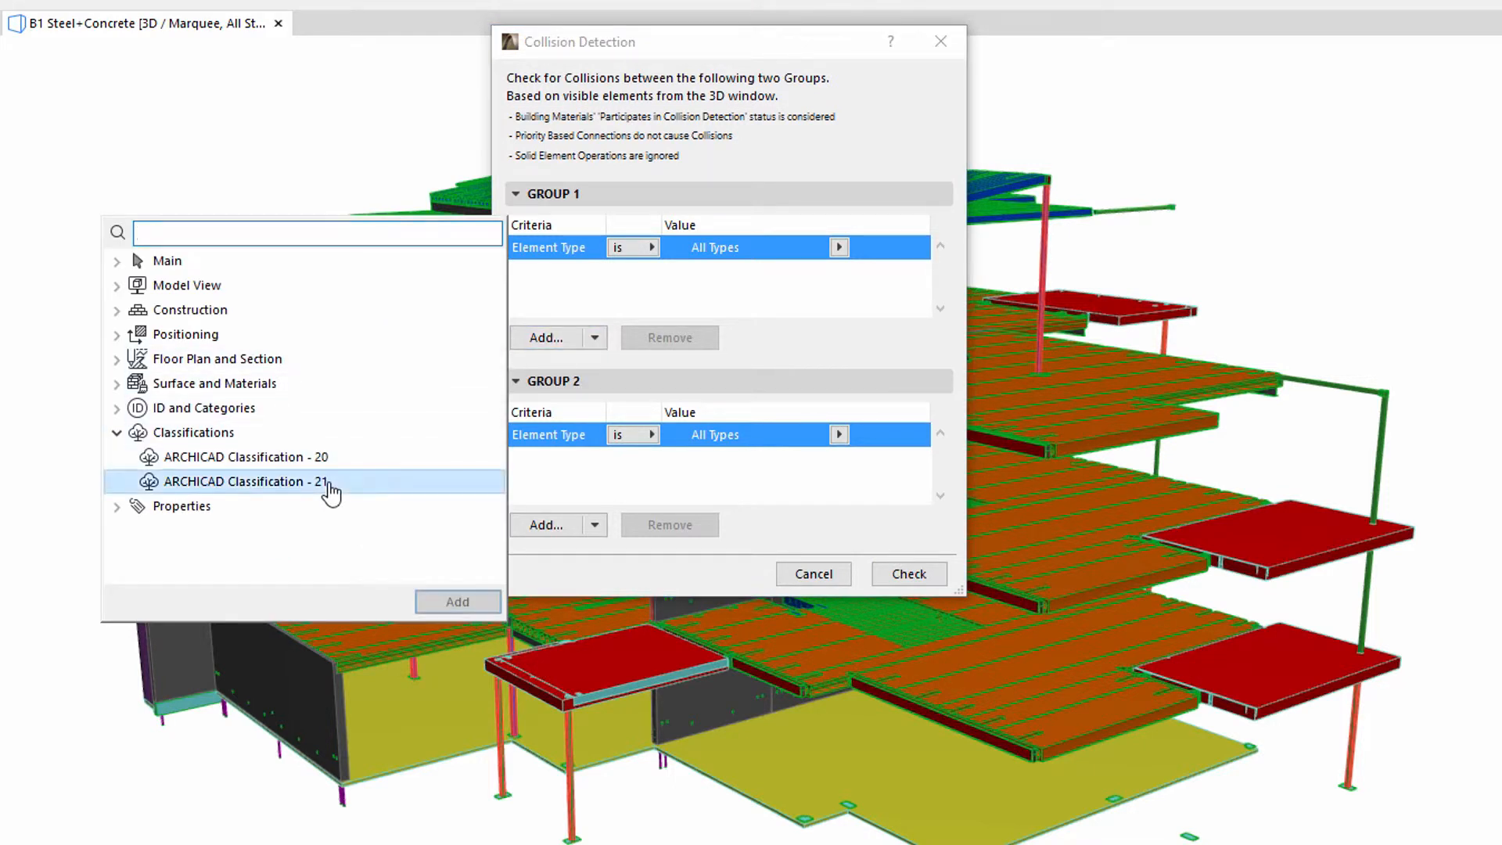
left_click(443, 602)
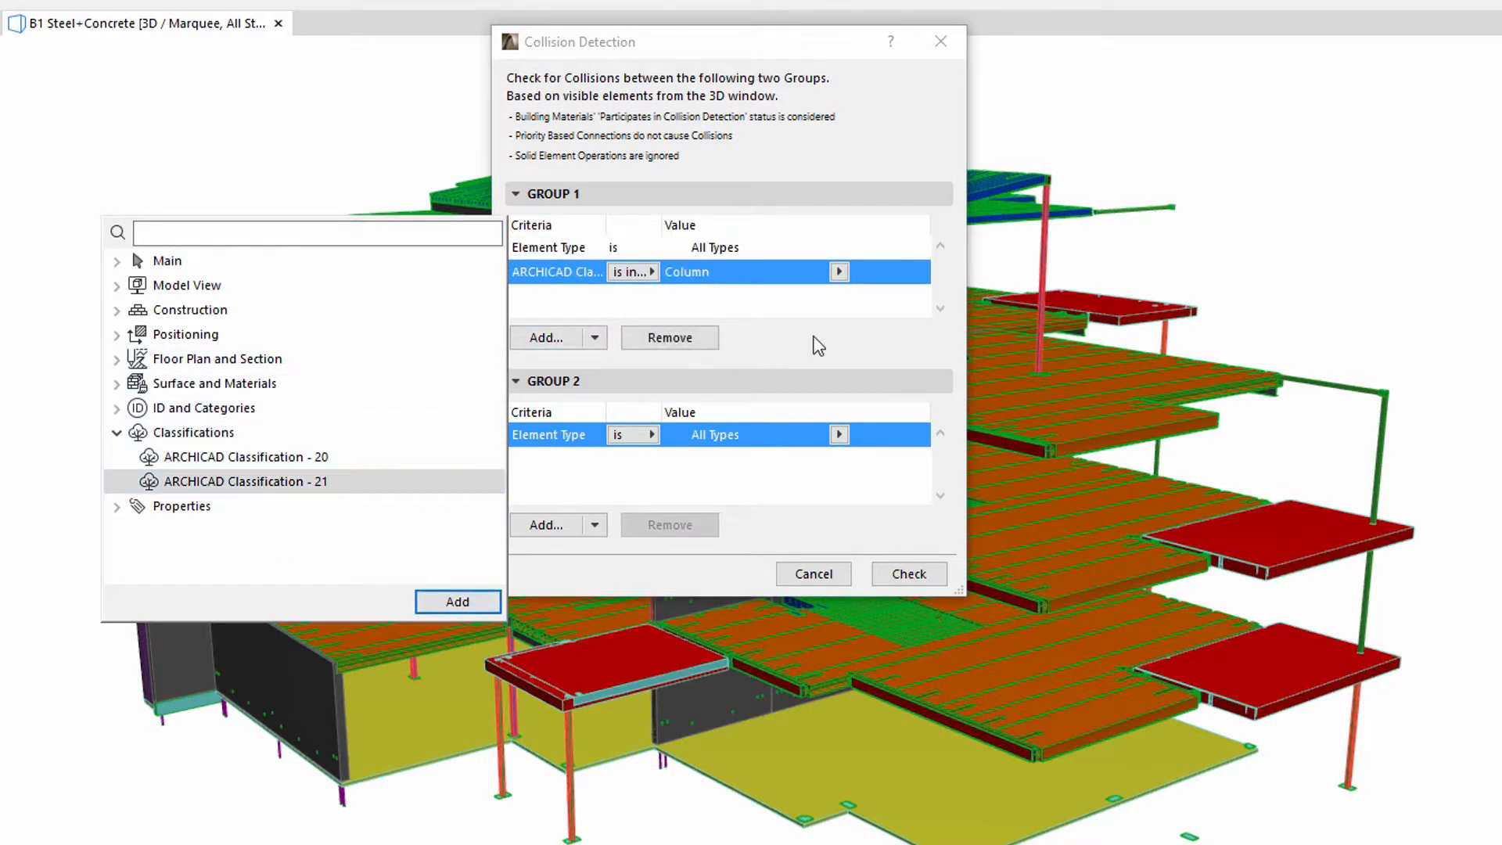
Set Group 1's classification criterion value to Wall.
left_click(838, 271)
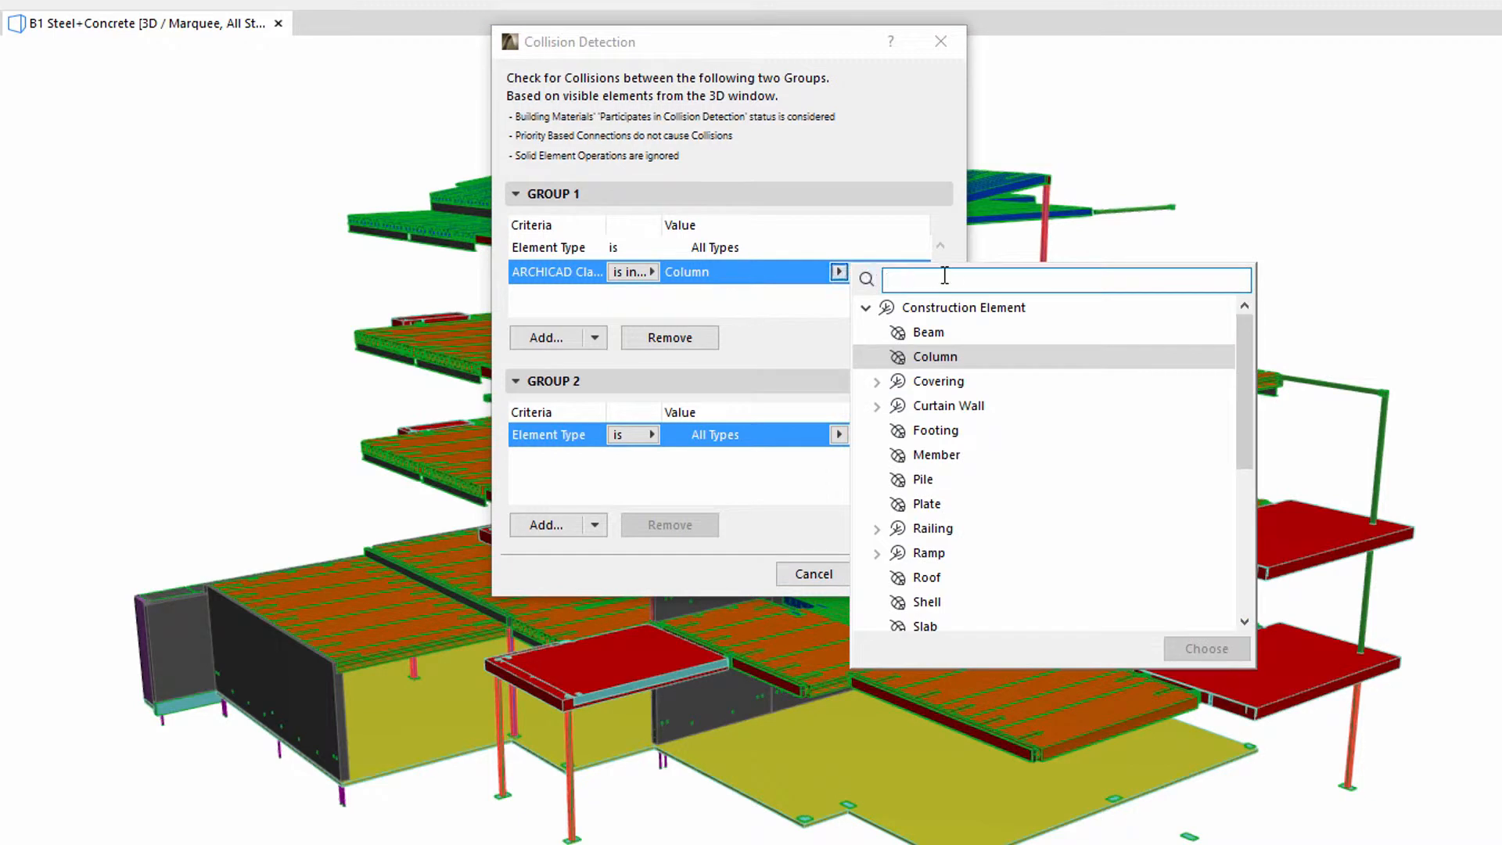
type("wa")
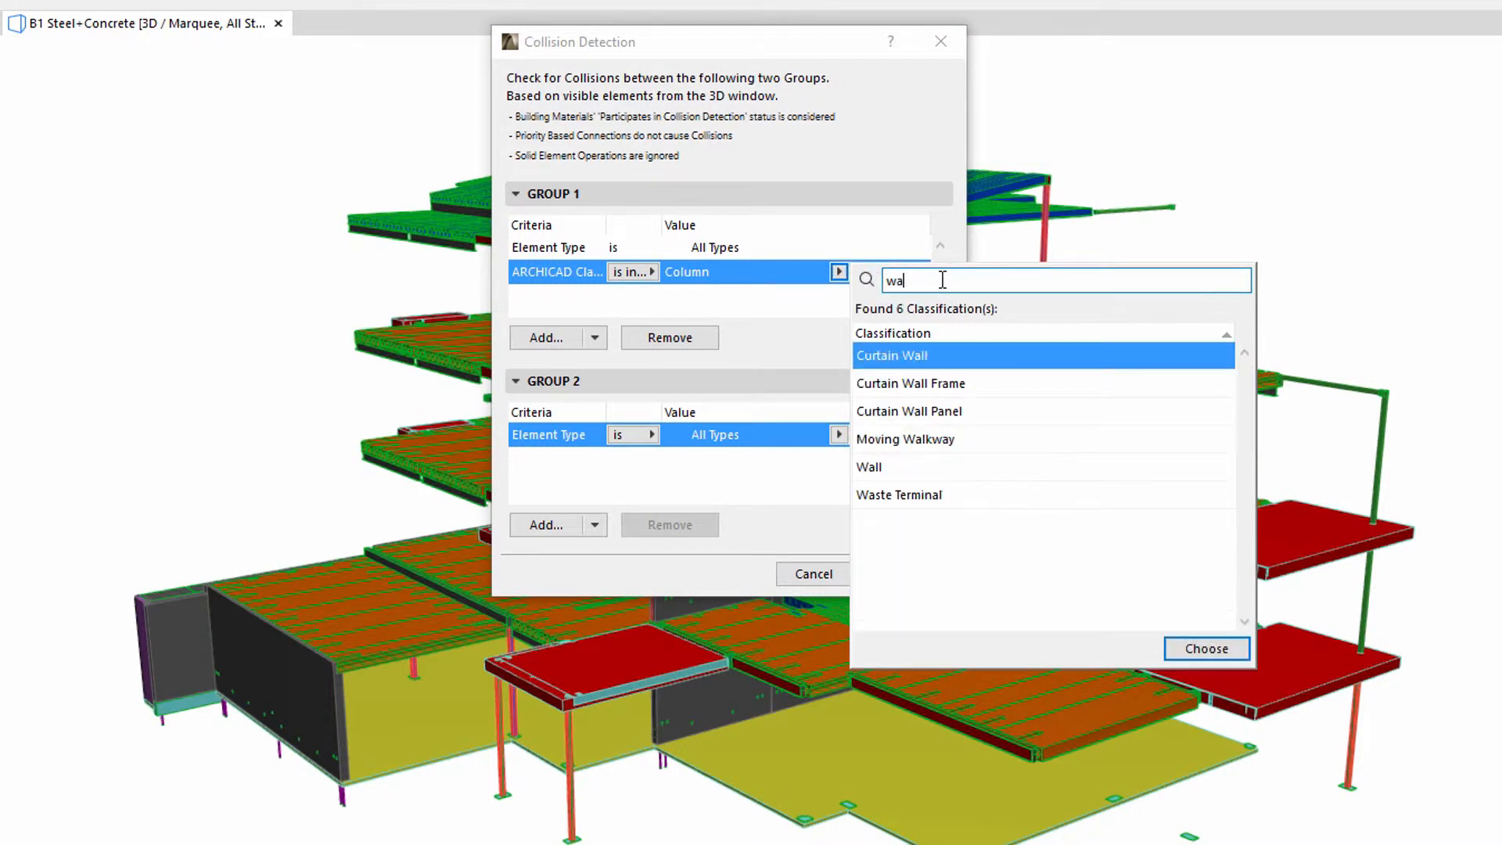
left_click(871, 468)
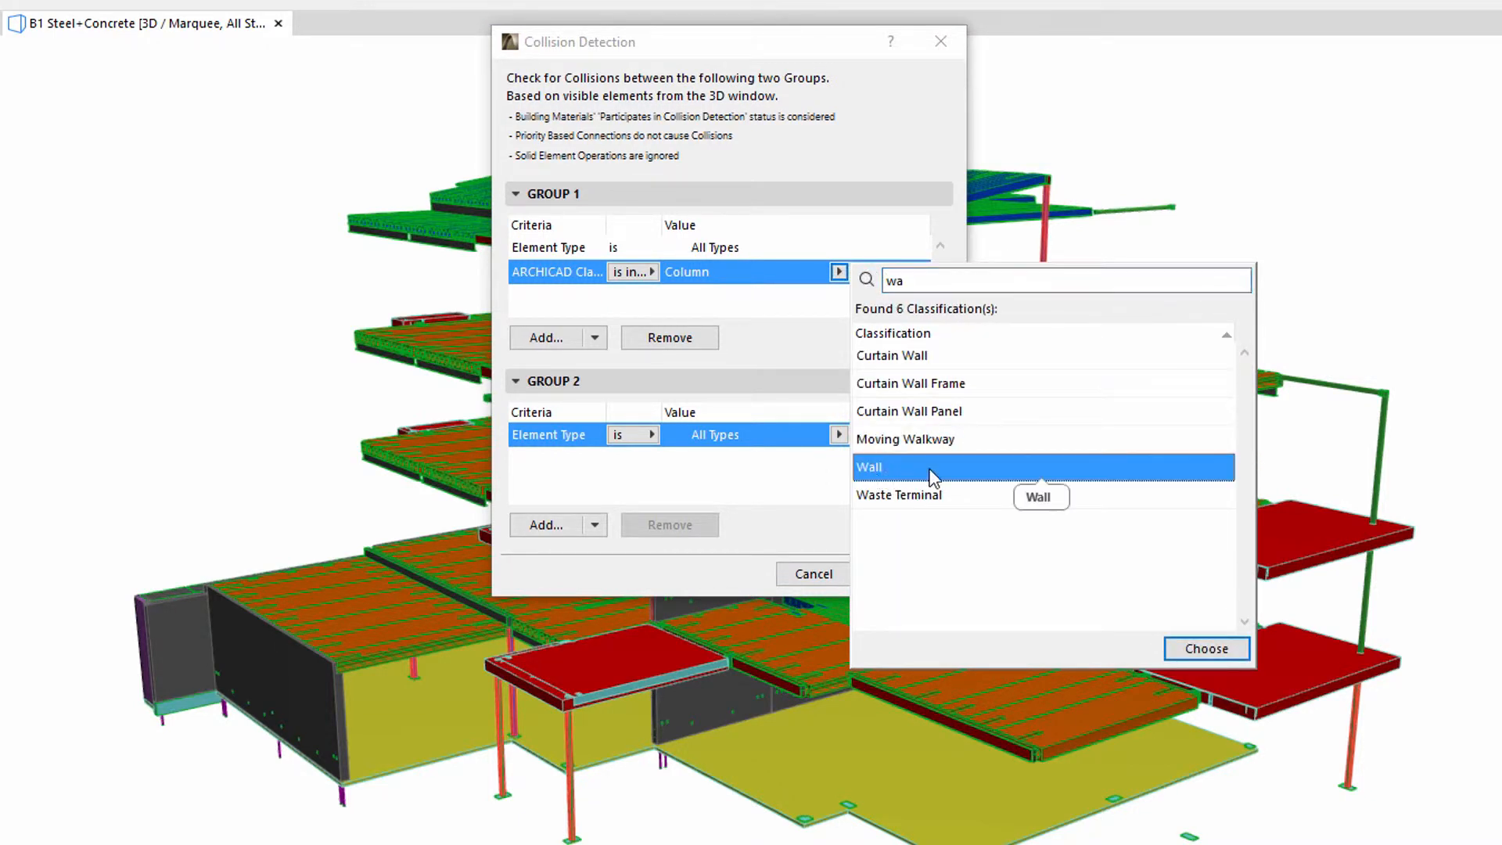
left_click(1226, 646)
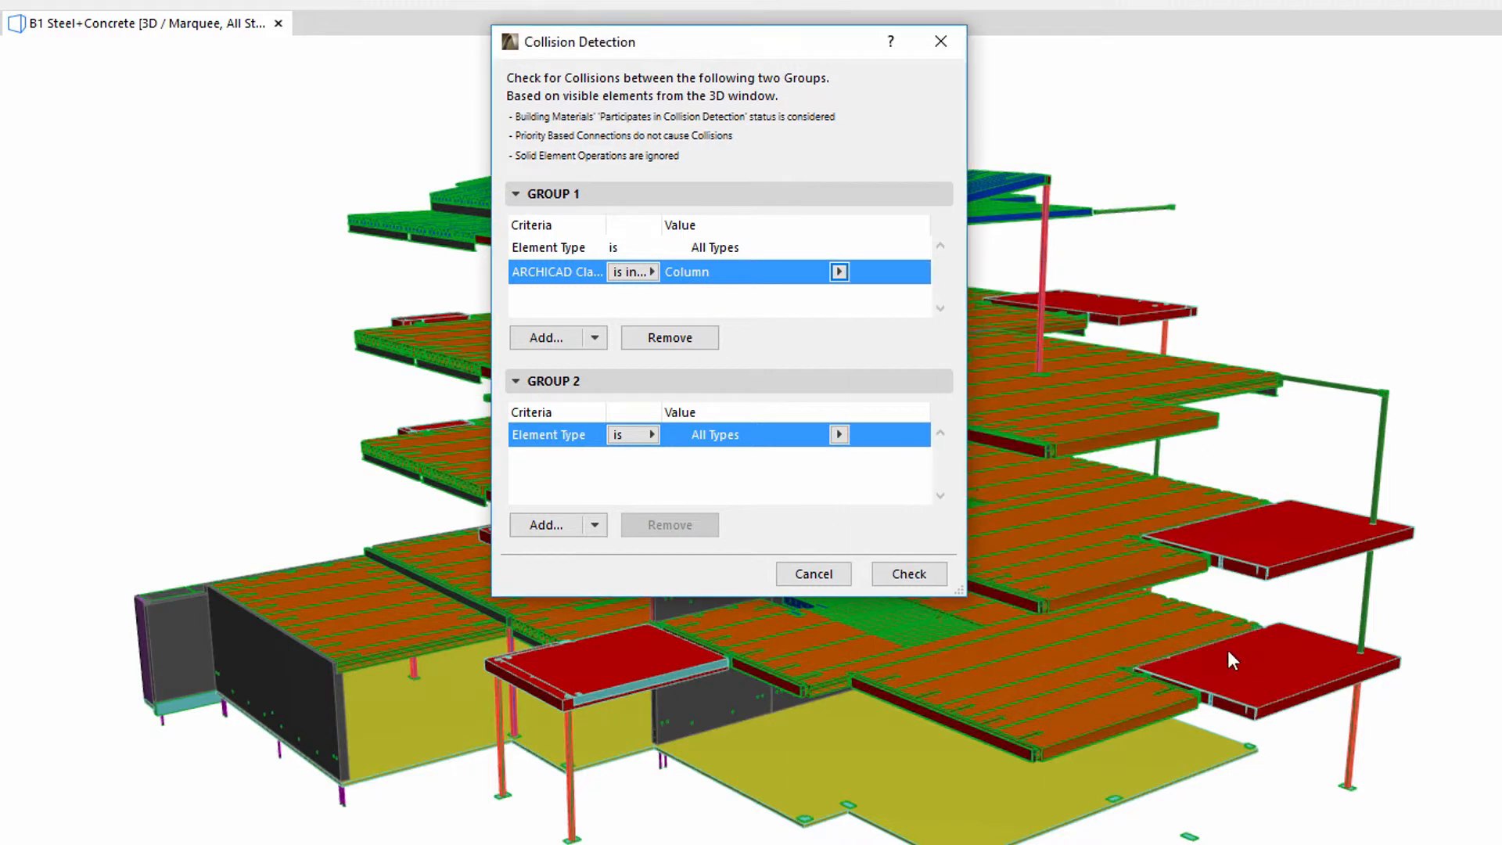
Add a Building Material criterion to Group 1 and set its value to CONCRETE - REINFORCED.
left_click(579, 338)
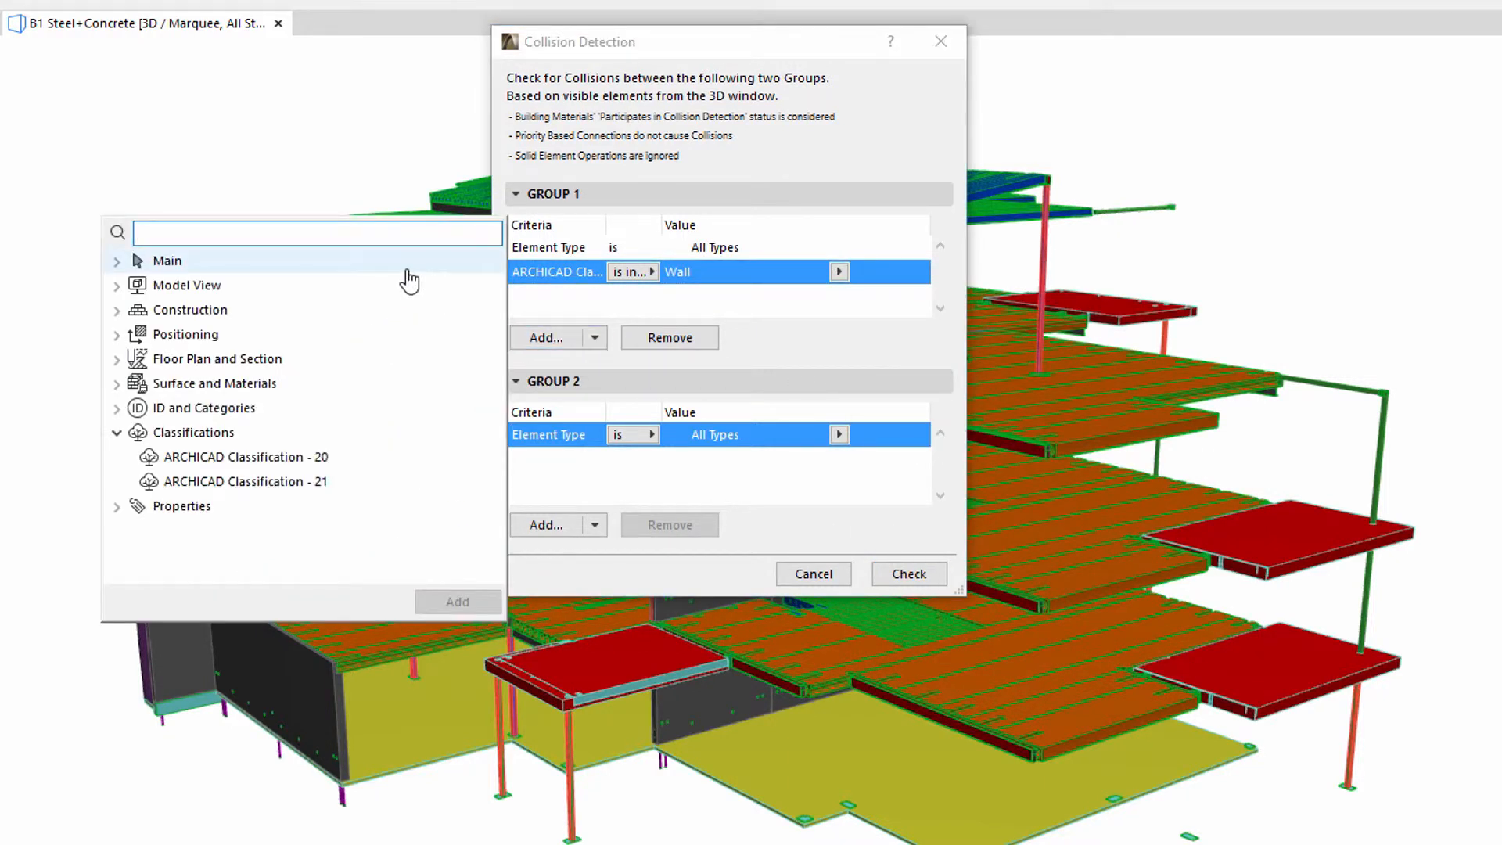
type("bu")
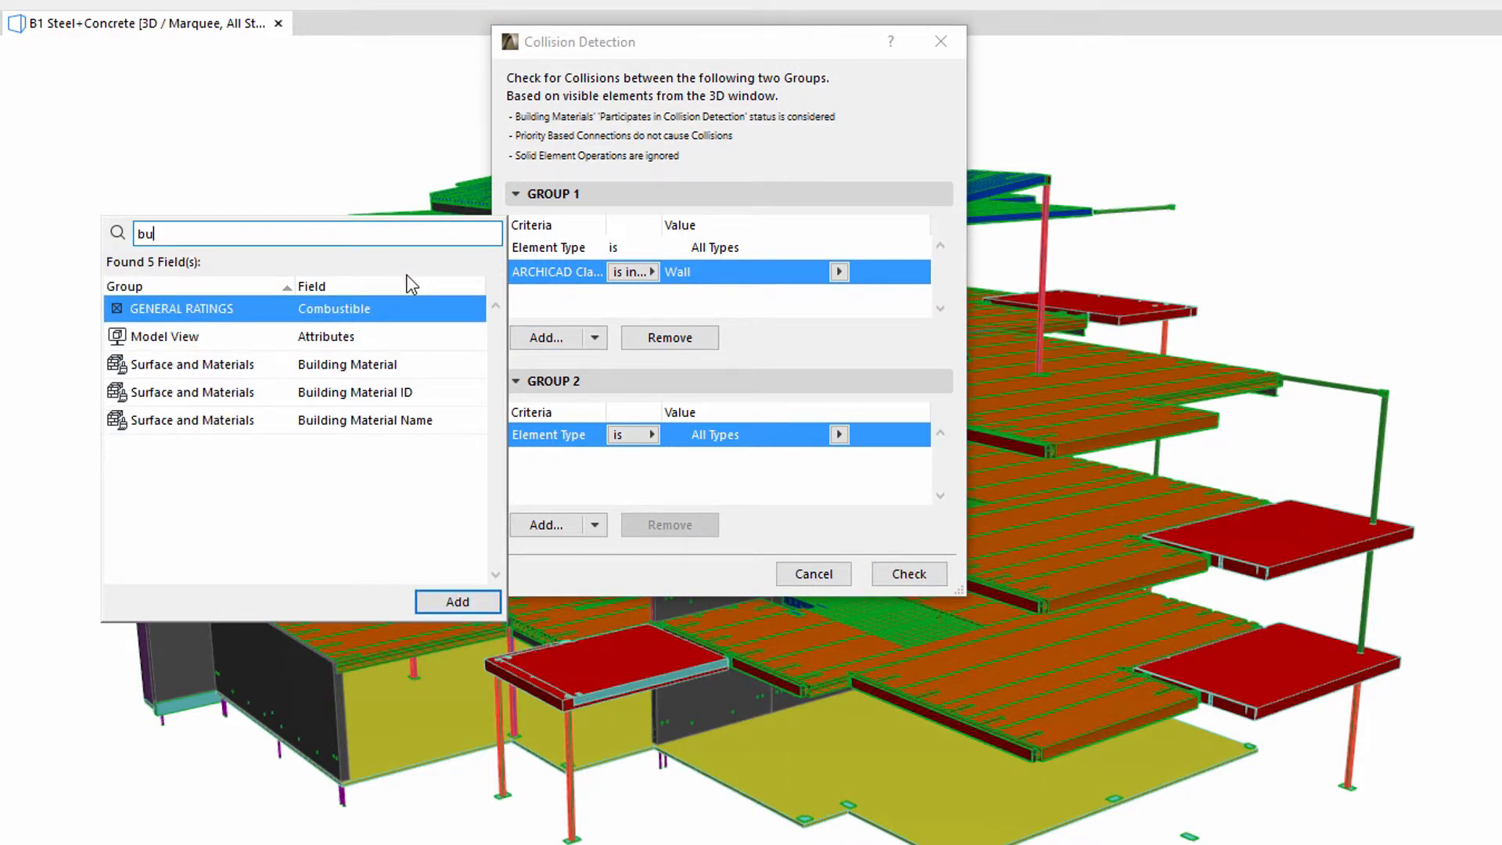
left_click(400, 361)
left_click(456, 603)
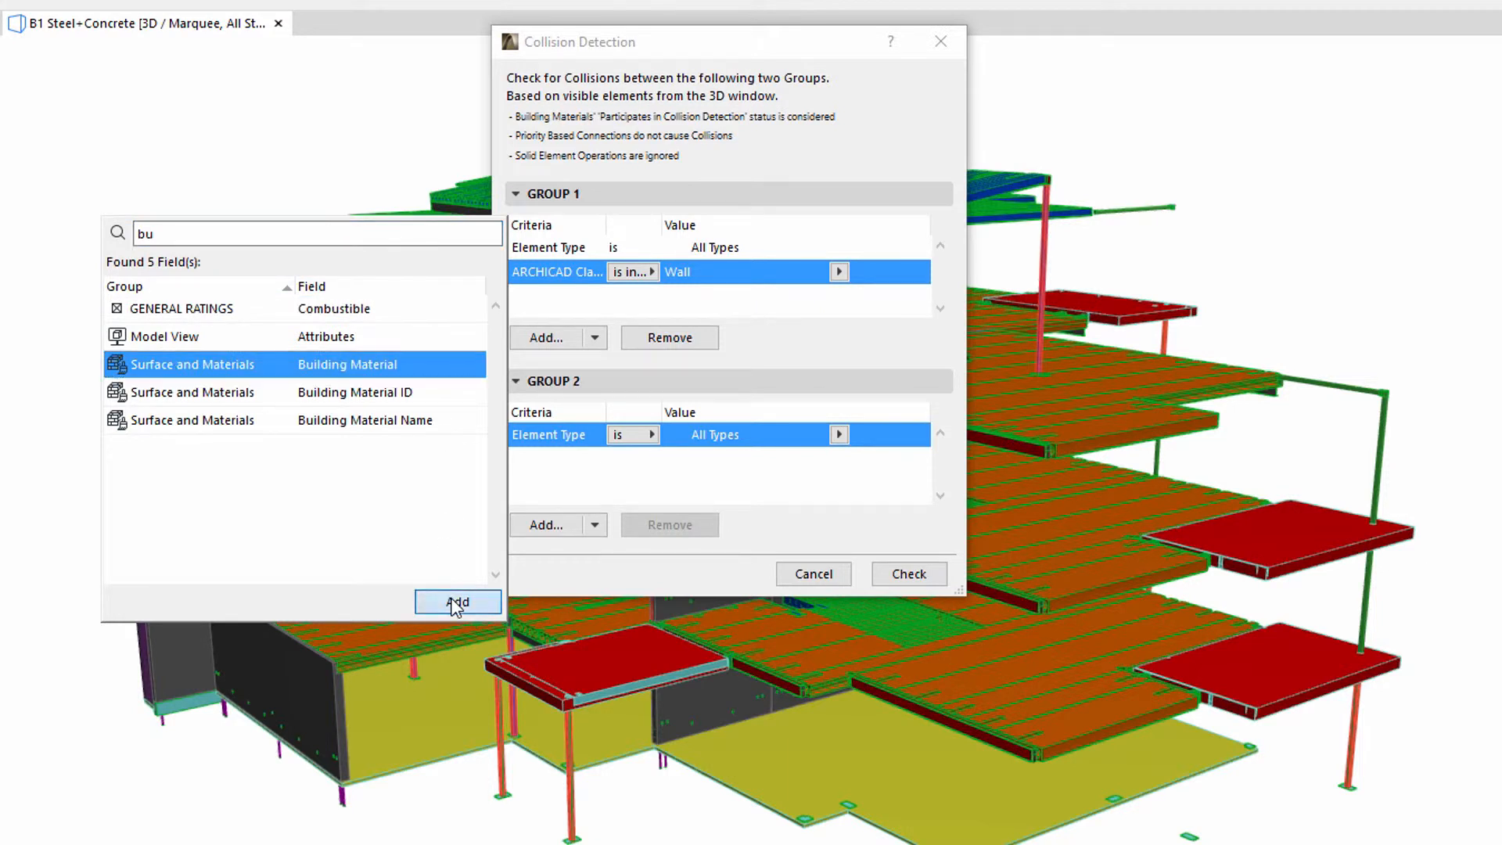
left_click(839, 297)
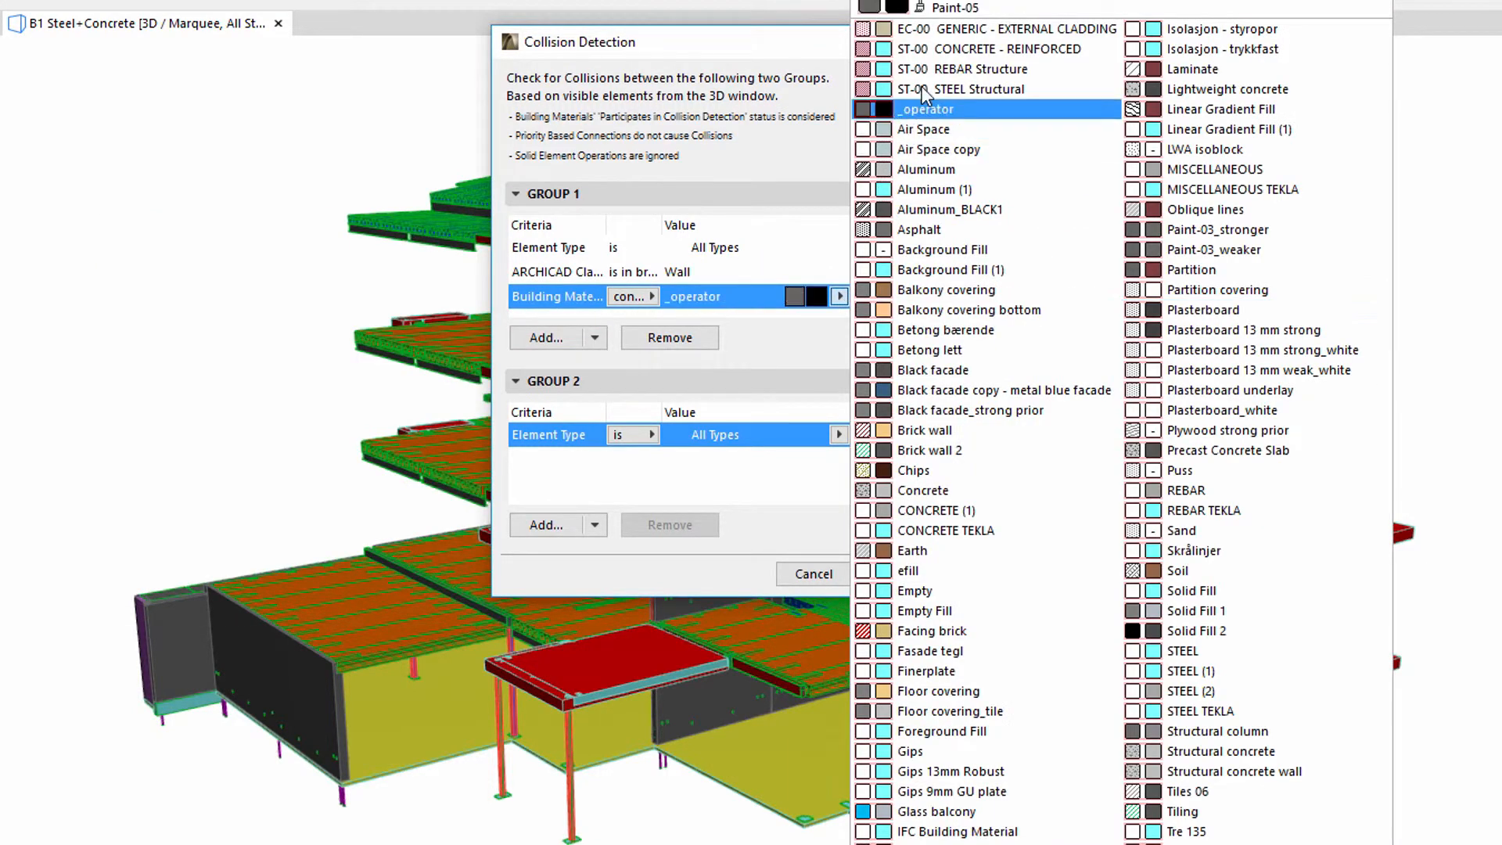
left_click(942, 50)
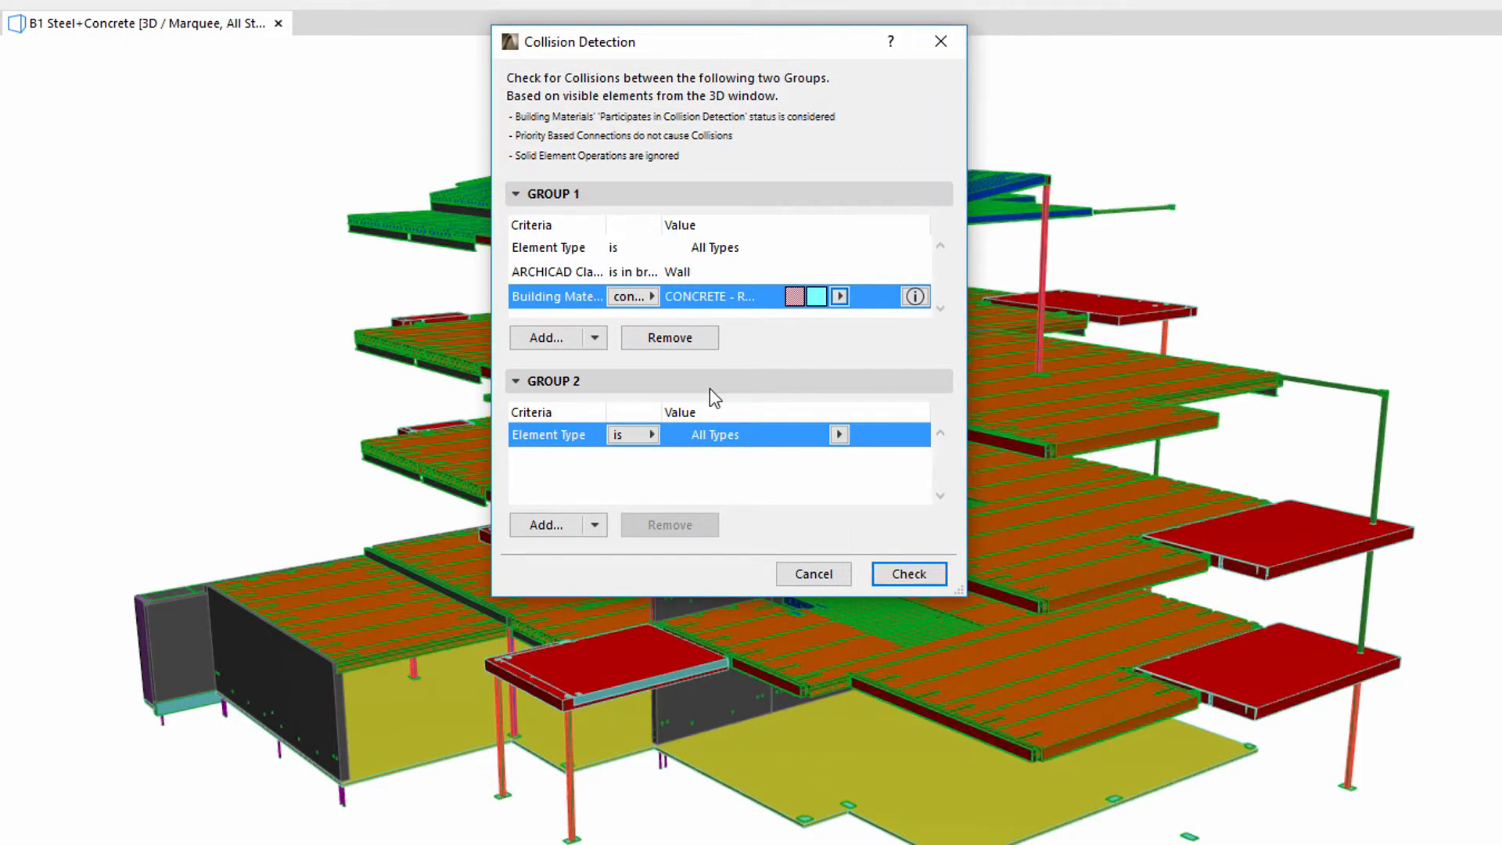
Add the ARCHICAD Classification - 21 criterion to Group 2 with Column as its value.
left_click(565, 525)
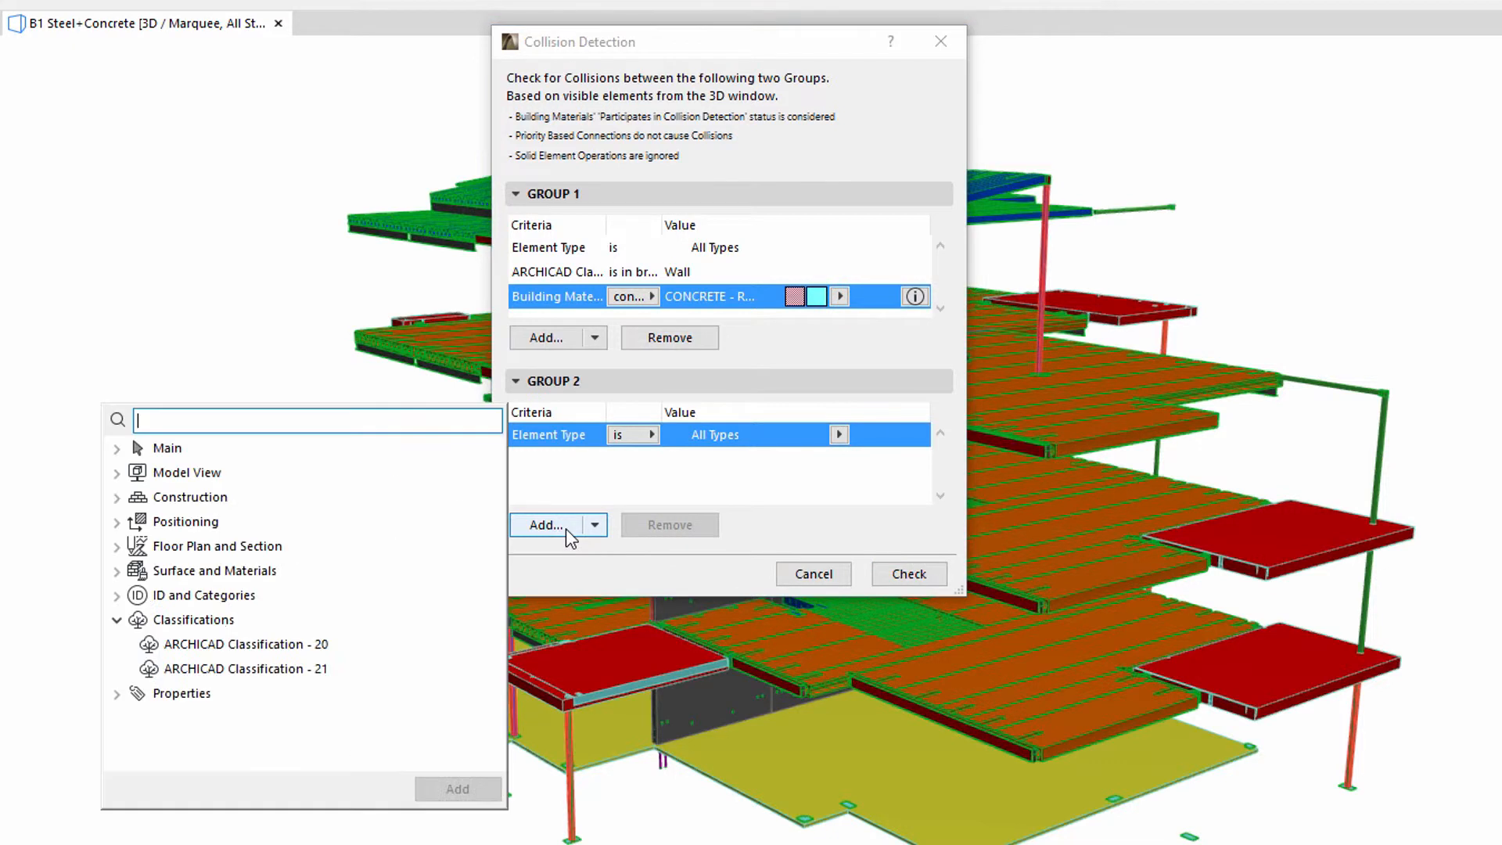
double_click(344, 671)
left_click(841, 461)
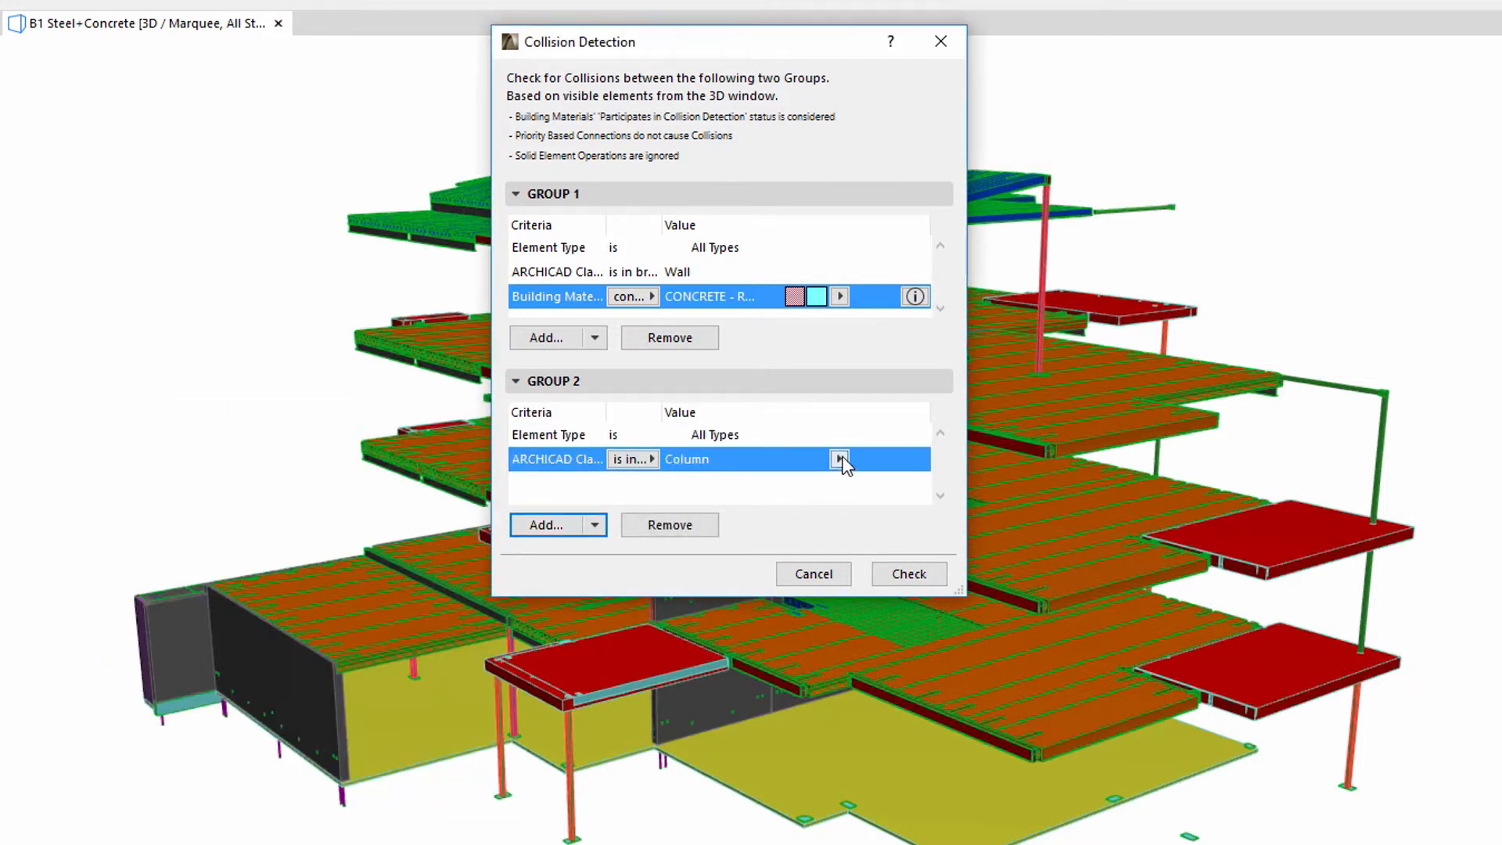
left_click(840, 460)
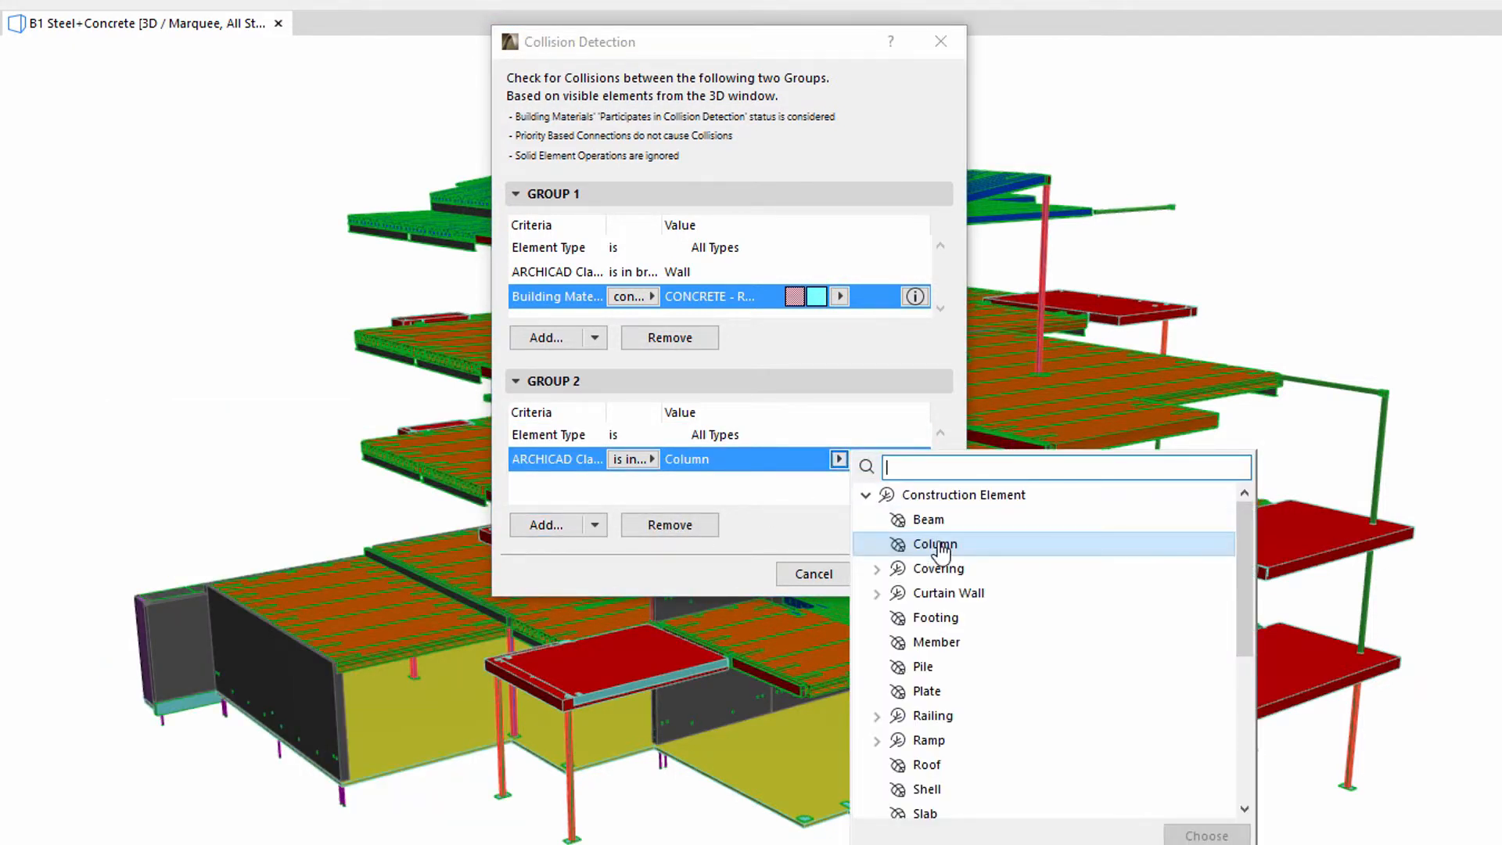
left_click(810, 491)
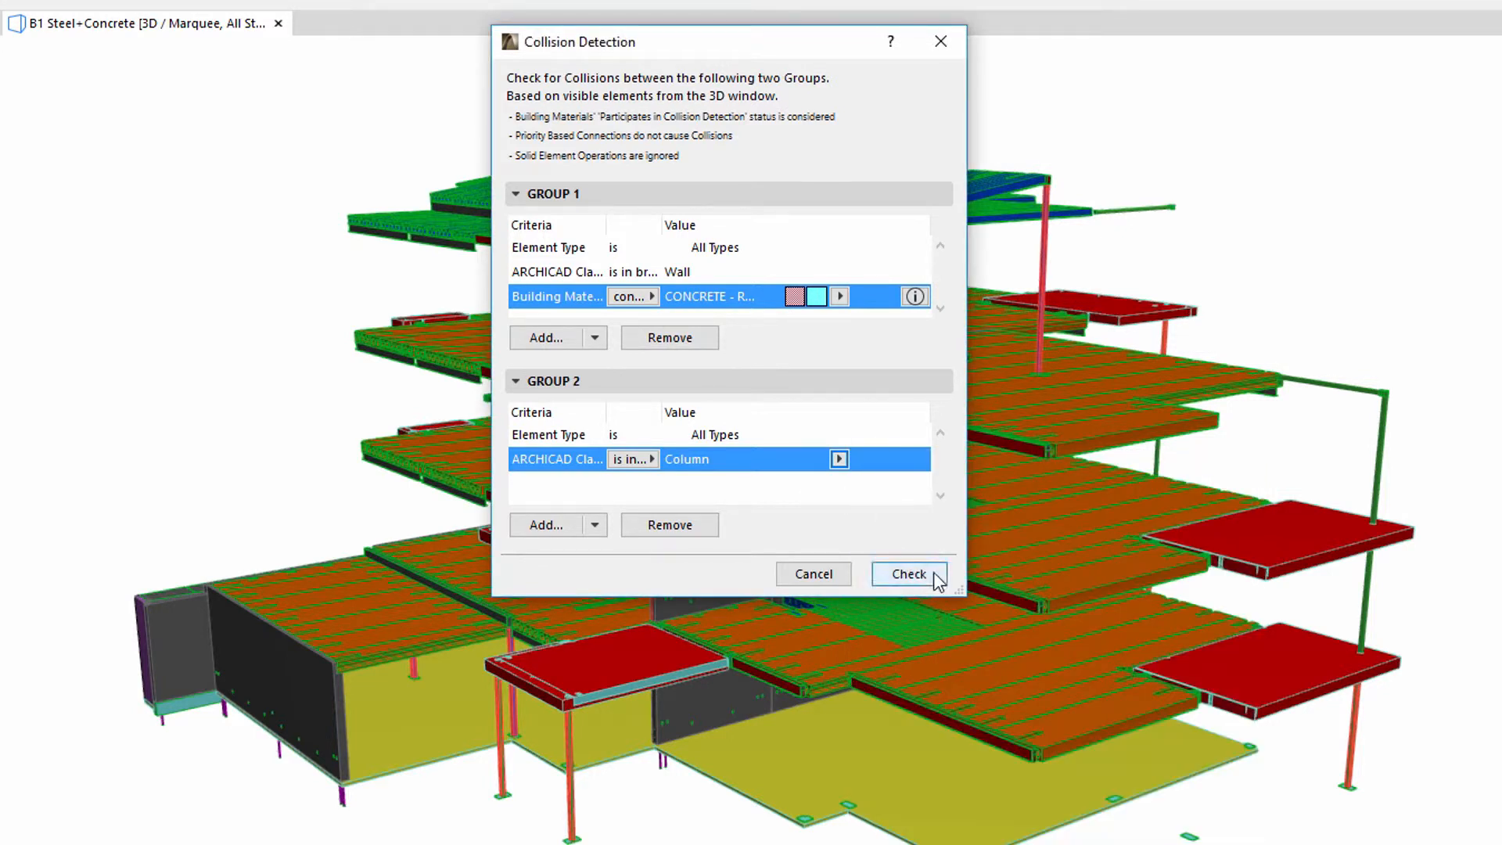
Run the collision check between the two groups, accept its report and move the Mark-Up Tools palette off the building.
left_click(908, 573)
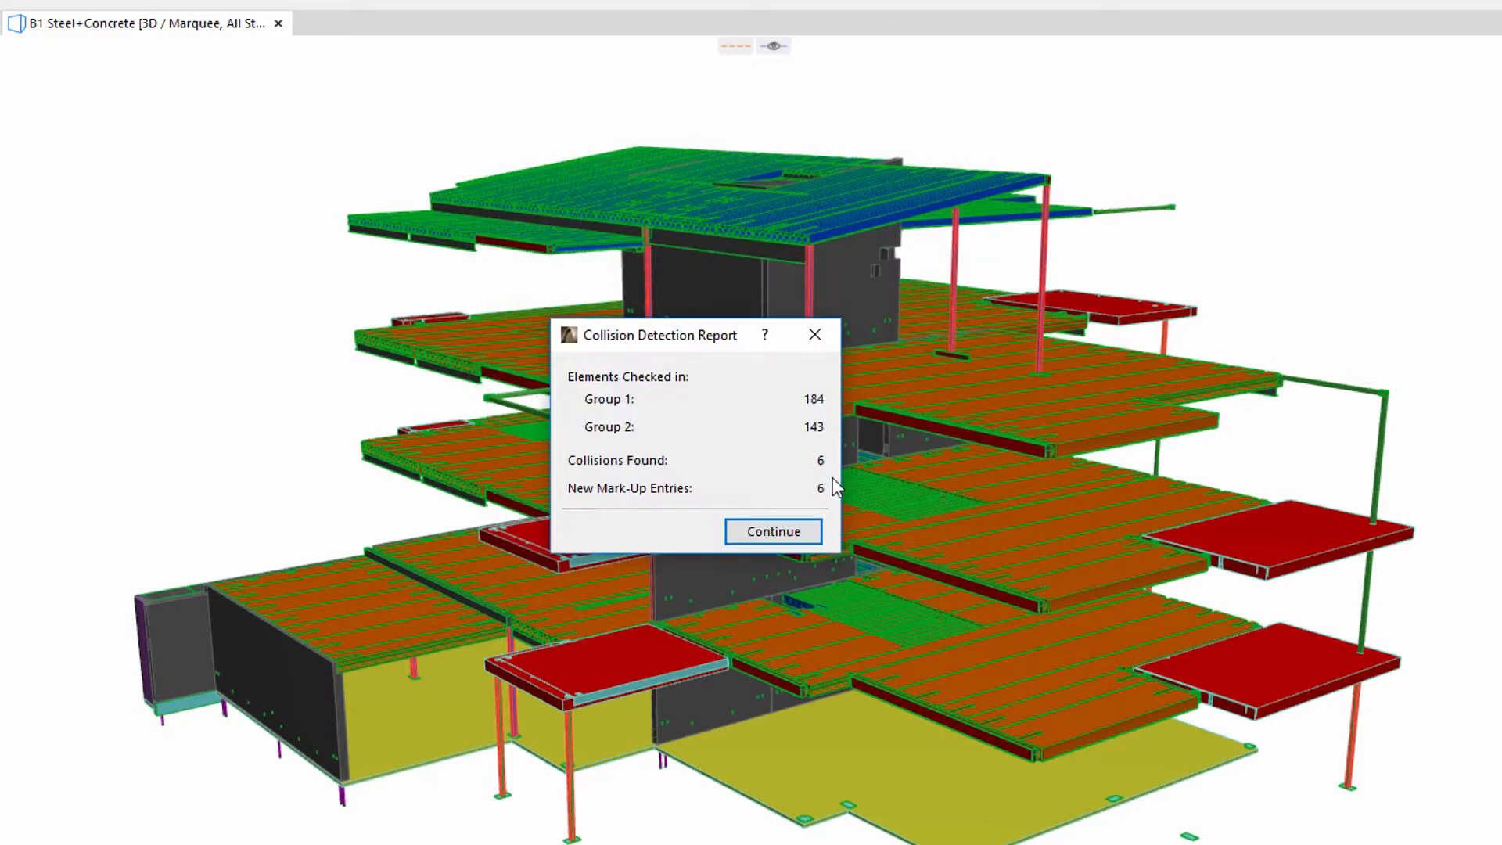
left_click(812, 537)
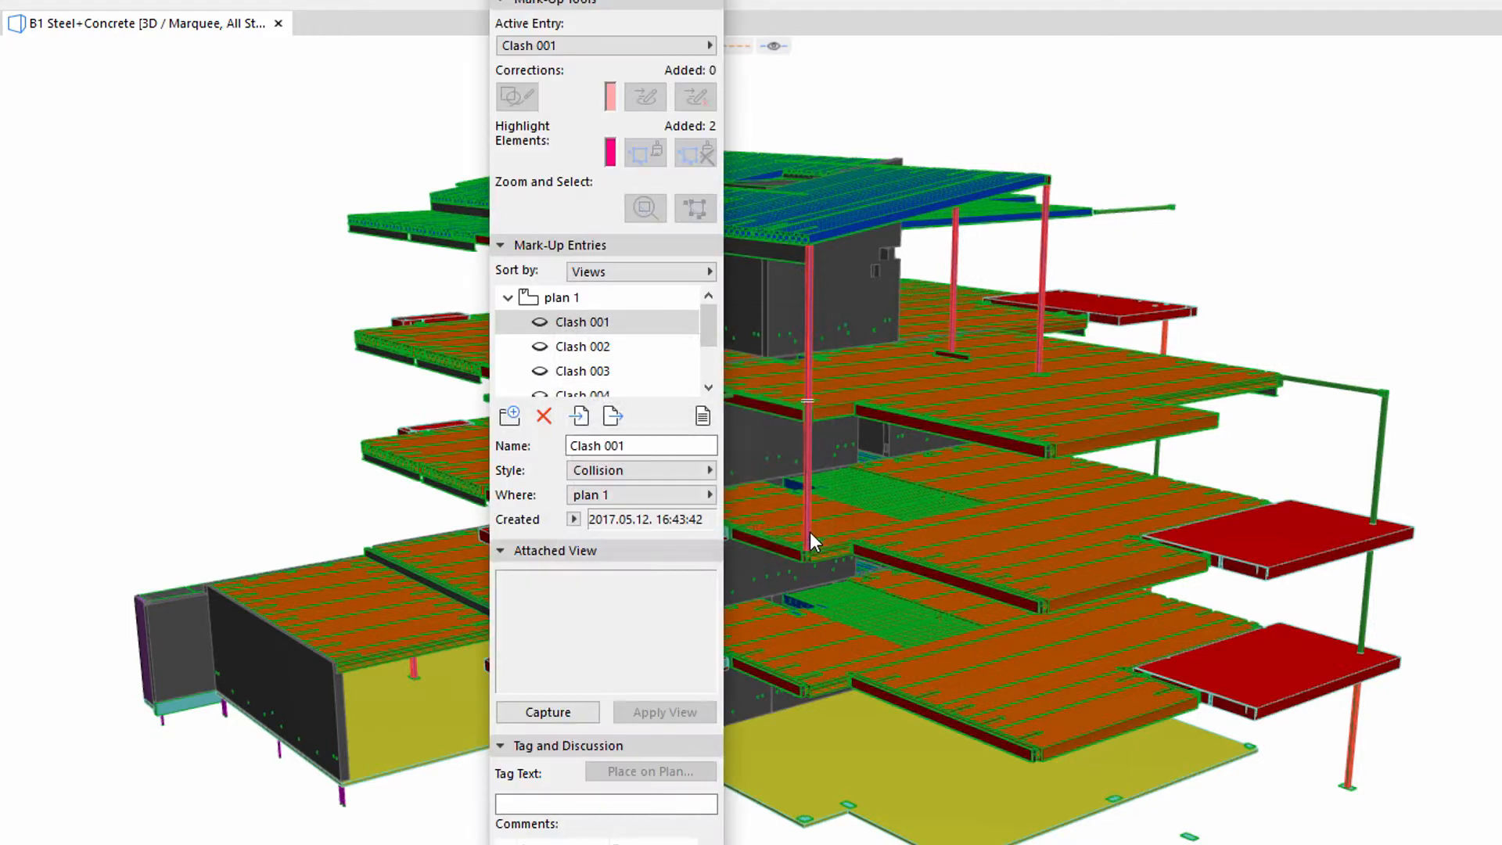
left_click_drag(594, 1, 204, 13)
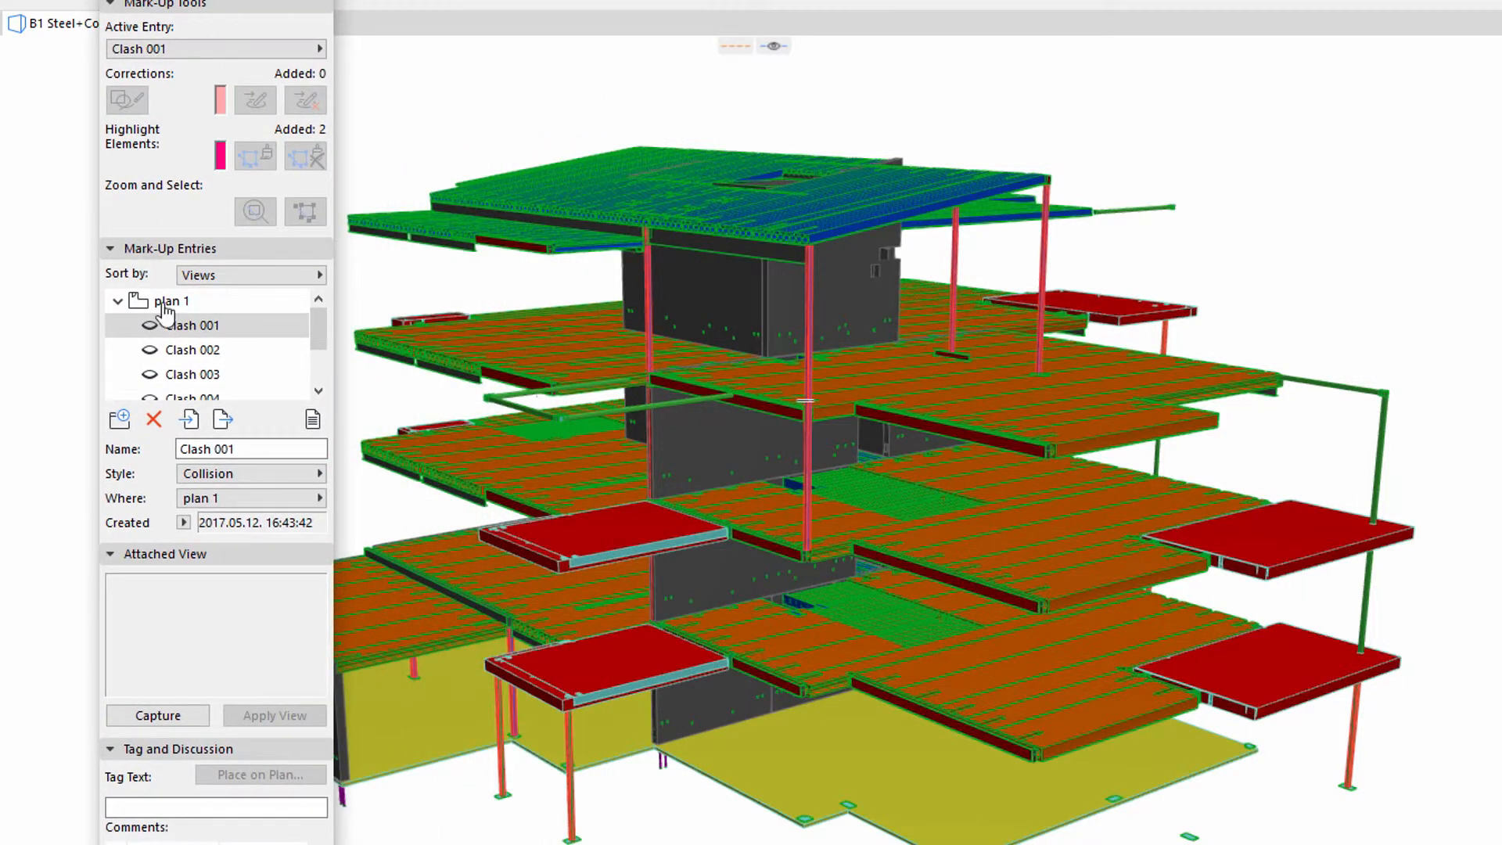
Highlight the Clash 001 entry in the 3D model, then zoom to and select its colliding elements.
left_click(149, 329)
left_click(149, 327)
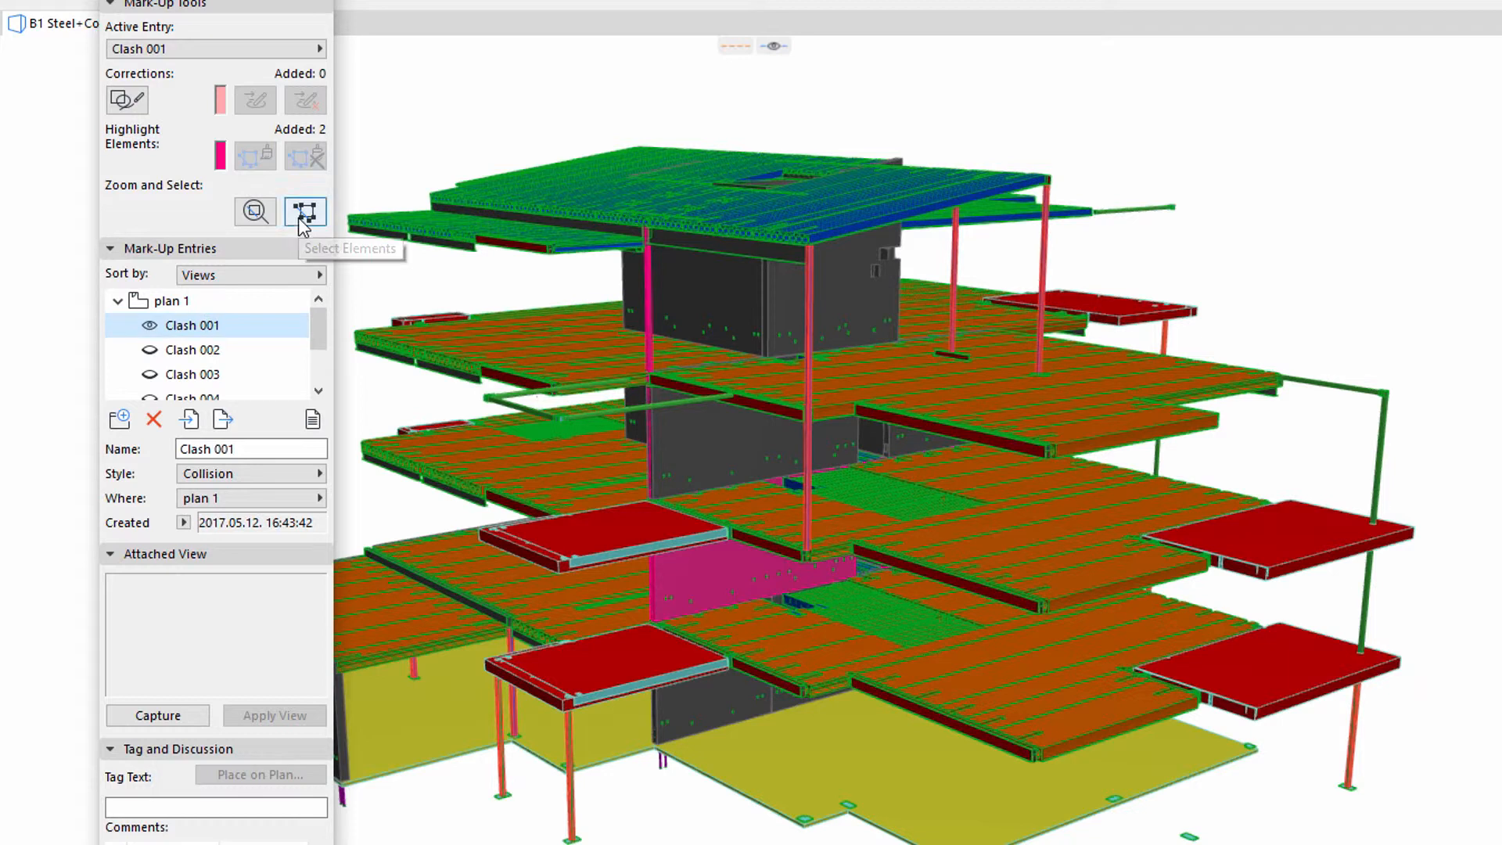
left_click(268, 216)
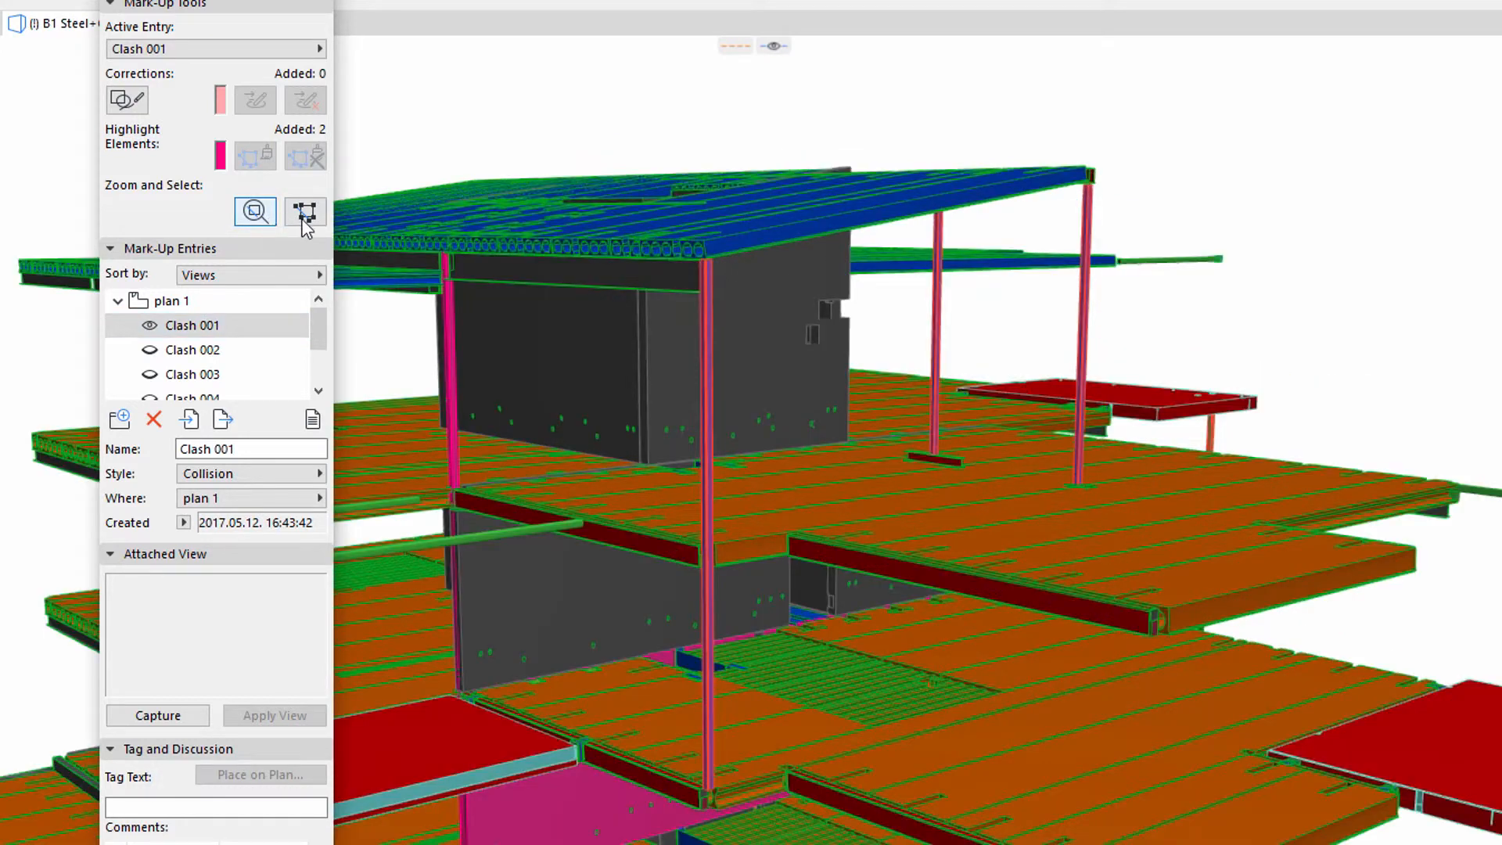
left_click(307, 216)
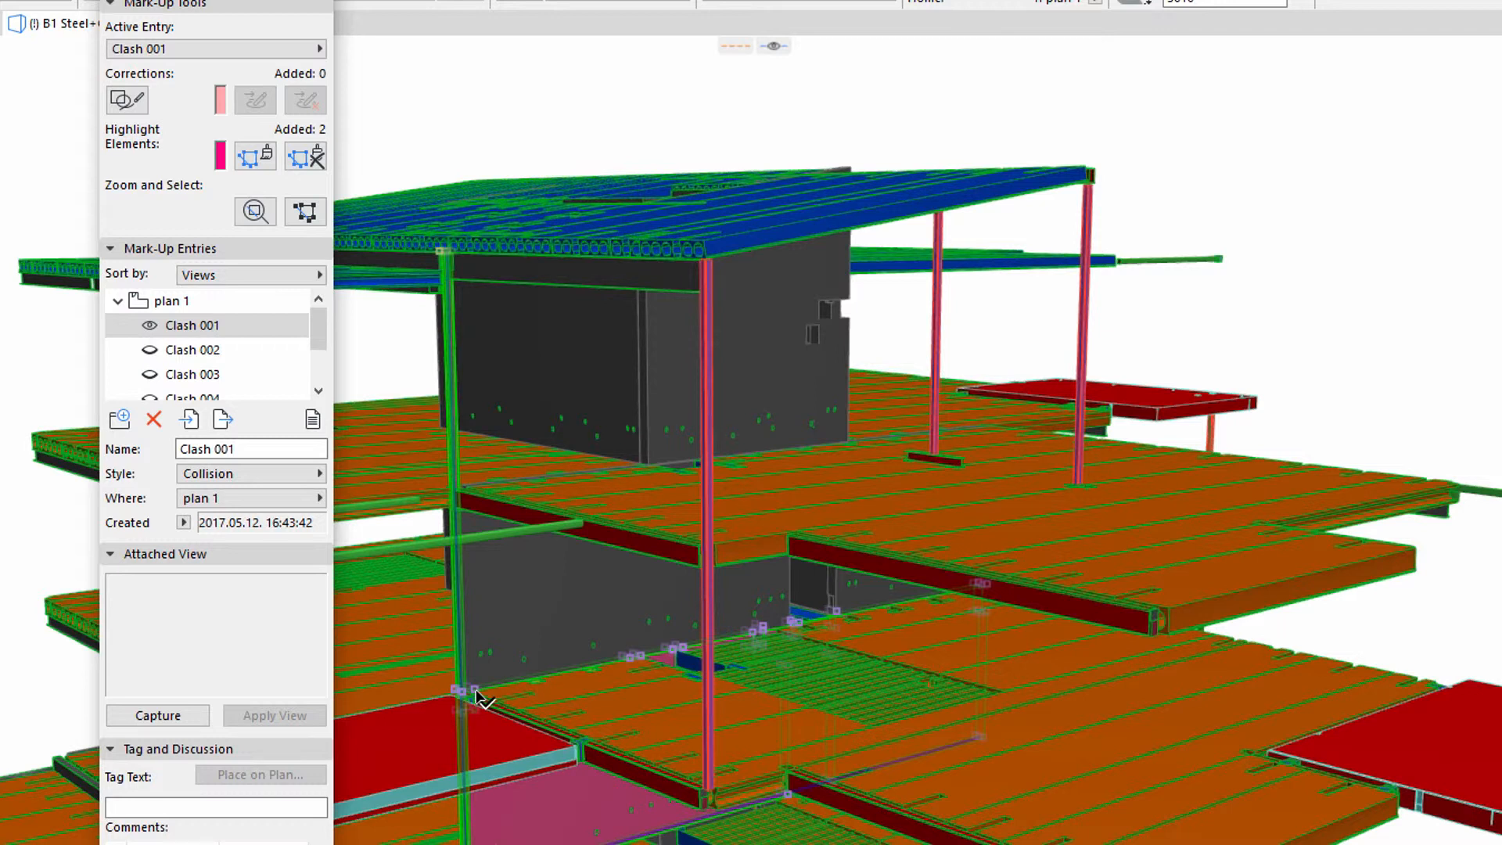
Attach the current 3D view to Clash 001, then hide its highlight and close Mark-Up Tools.
left_click(179, 717)
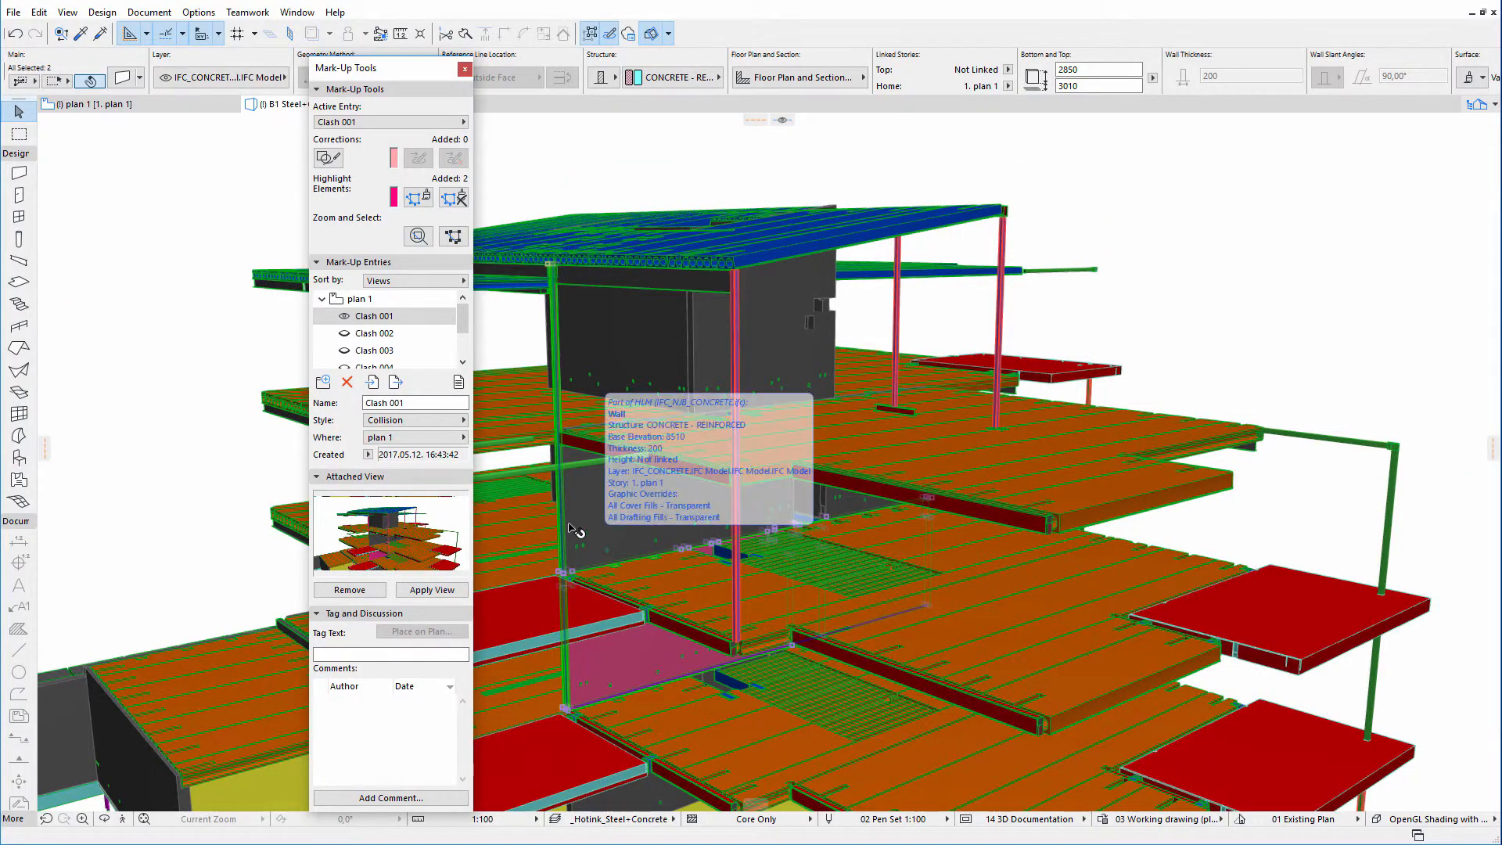
left_click(353, 318)
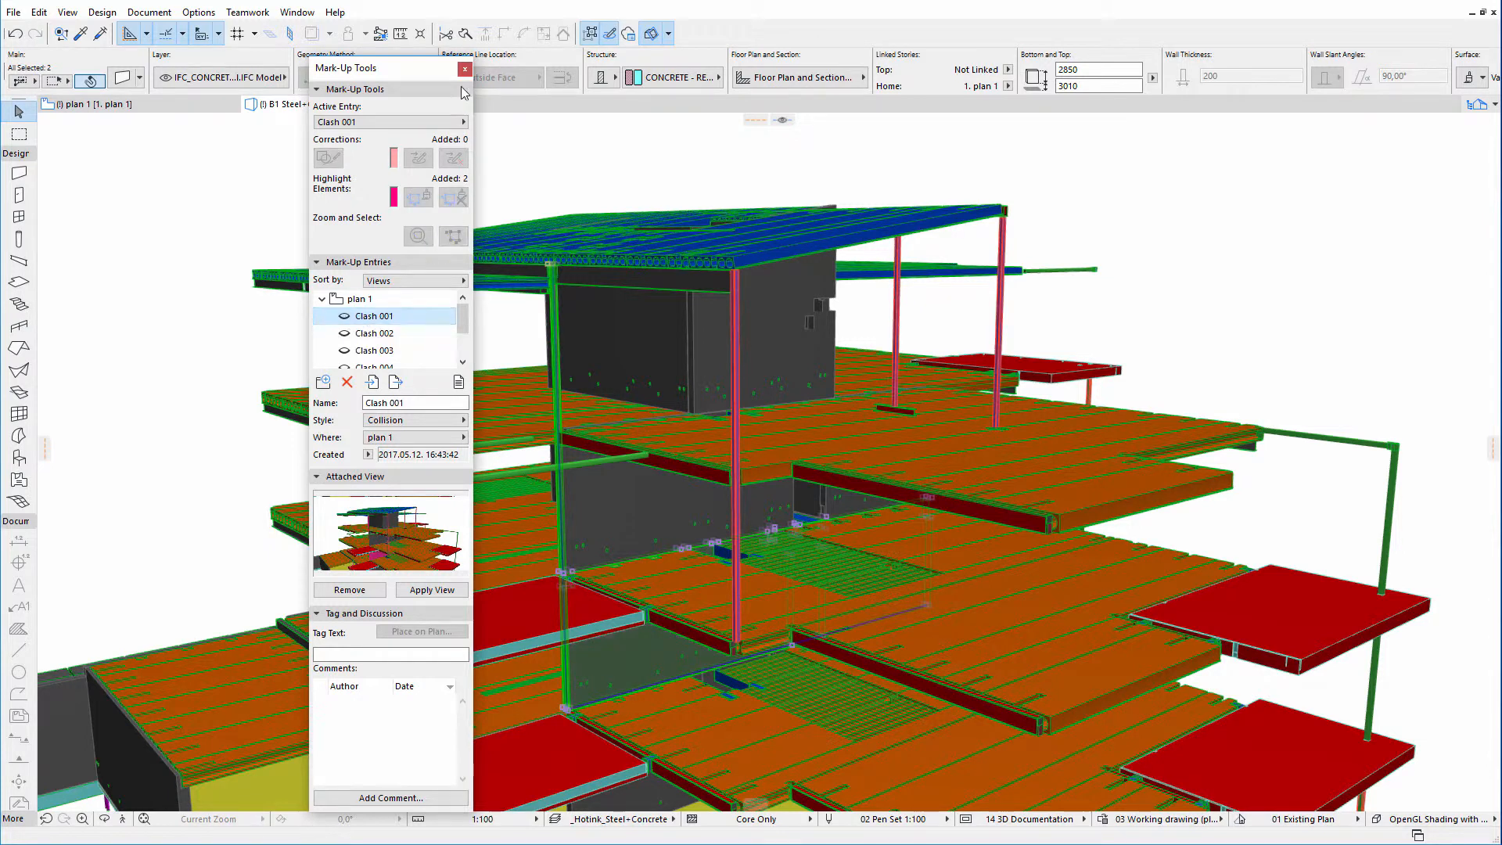
left_click(465, 69)
Open the B1 Structure+Steel+Concrete view from the Hotlink Views folder.
left_click(1472, 106)
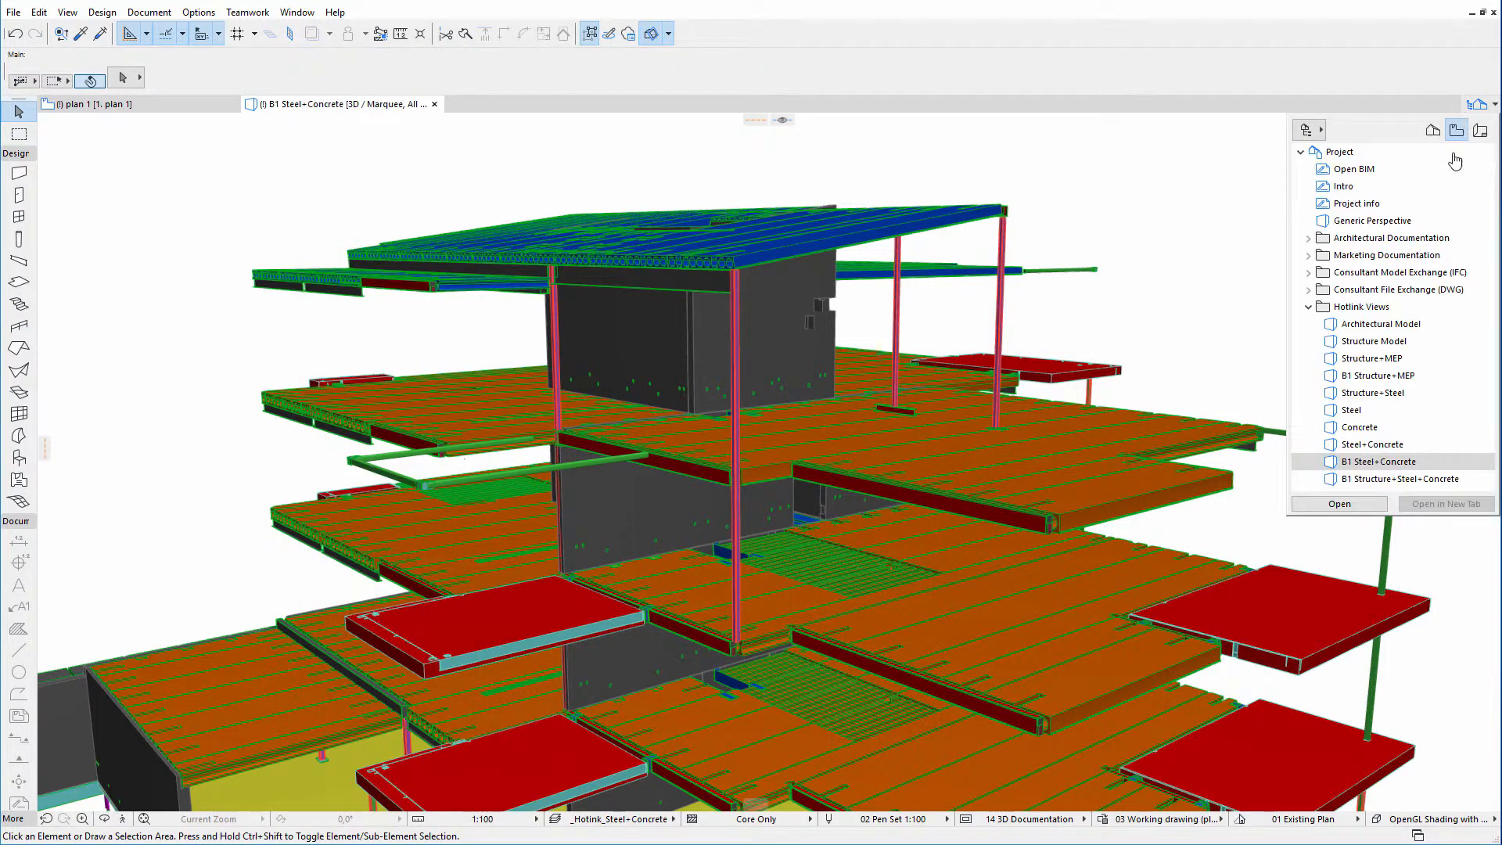
left_click(1420, 482)
double_click(1420, 482)
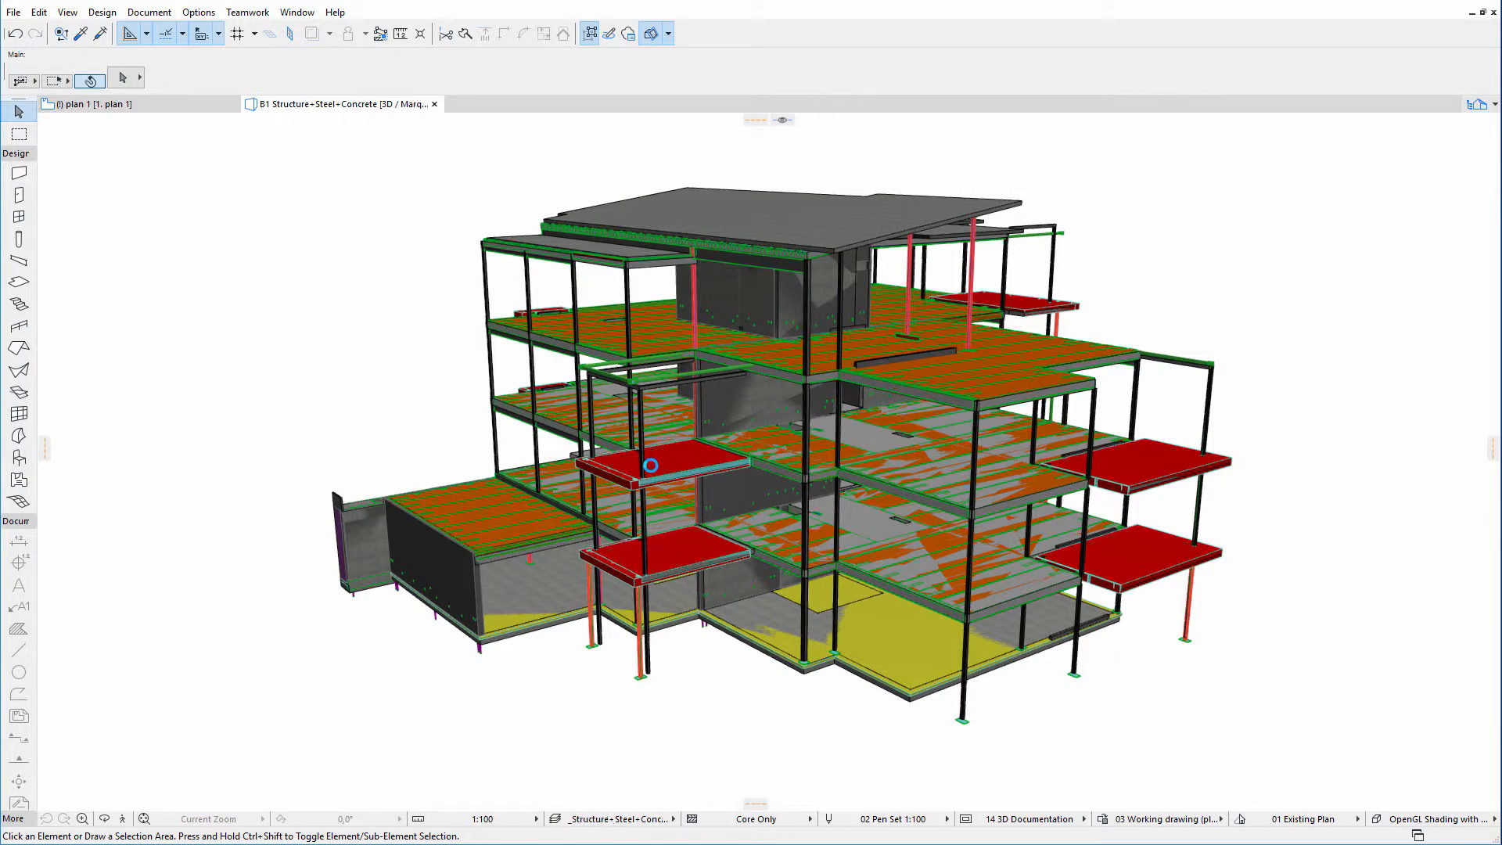
Select the large sloping roof above the building's top storey.
left_click(755, 215)
scroll(755, 215, "up", 3)
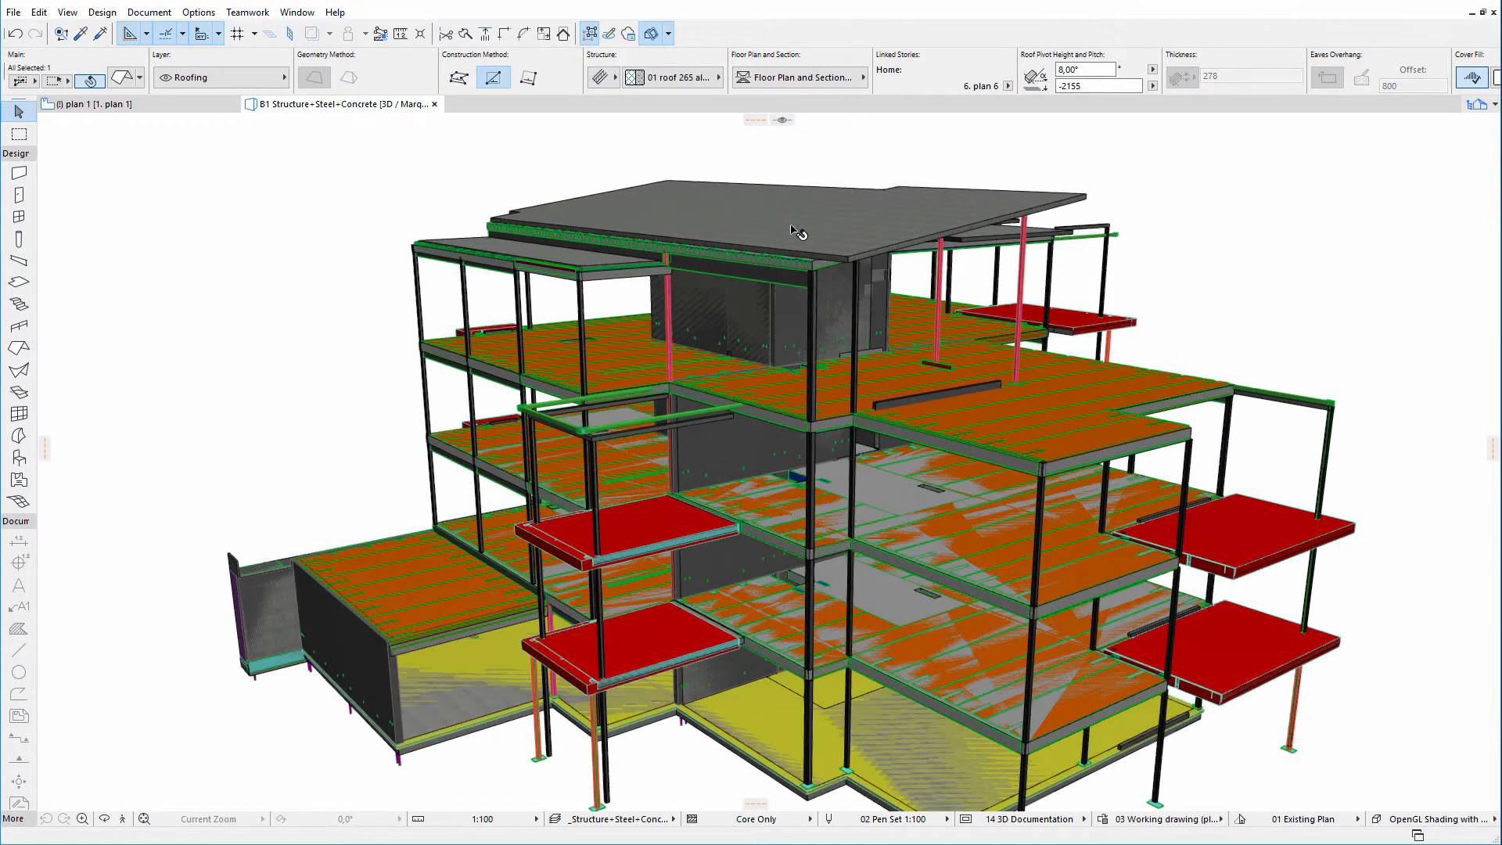
scroll(805, 239, "up", 5)
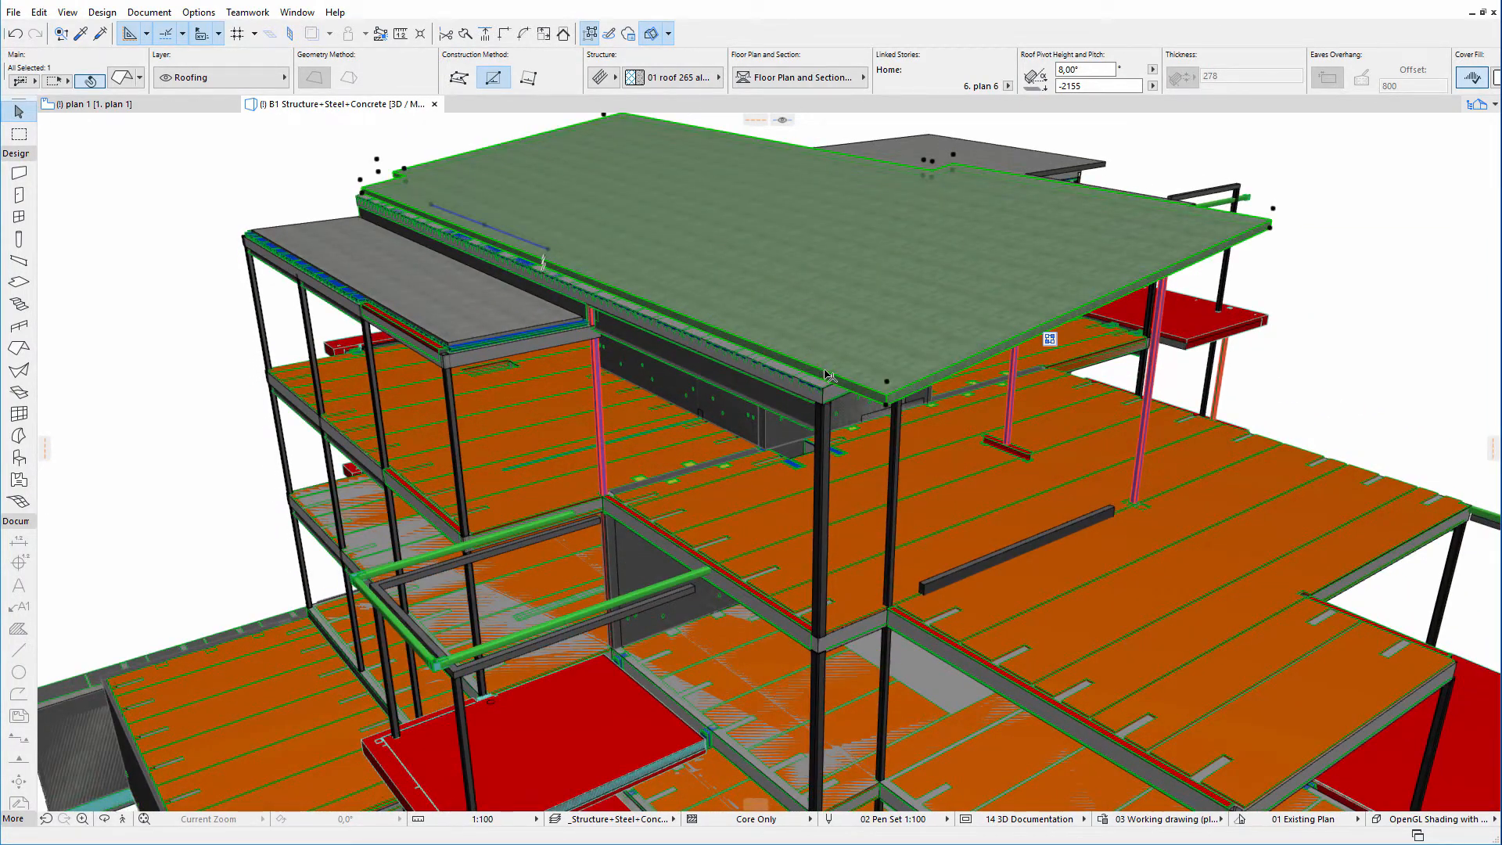
mouse_move(829, 376)
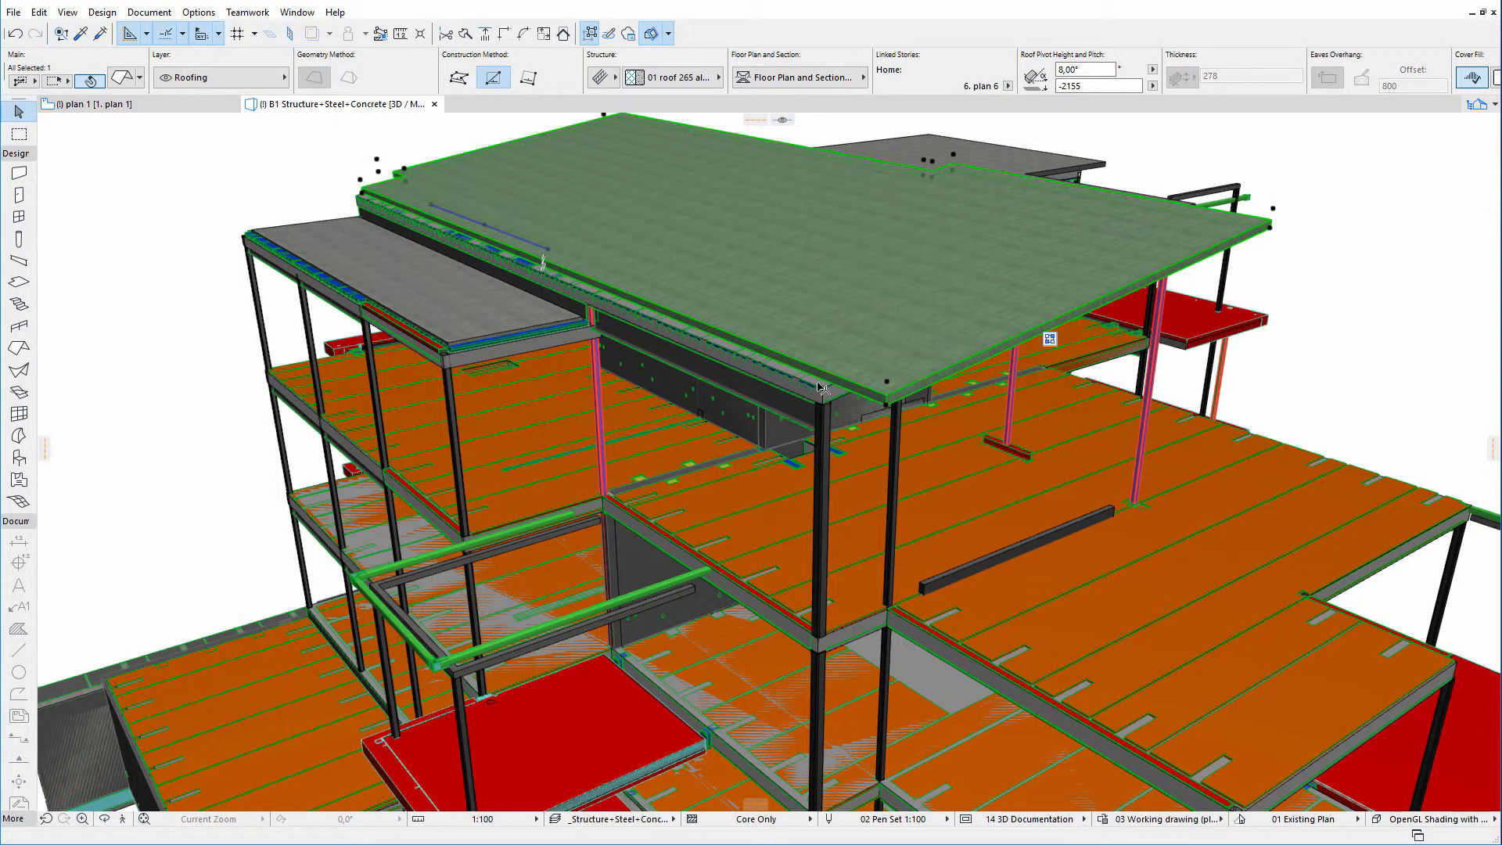